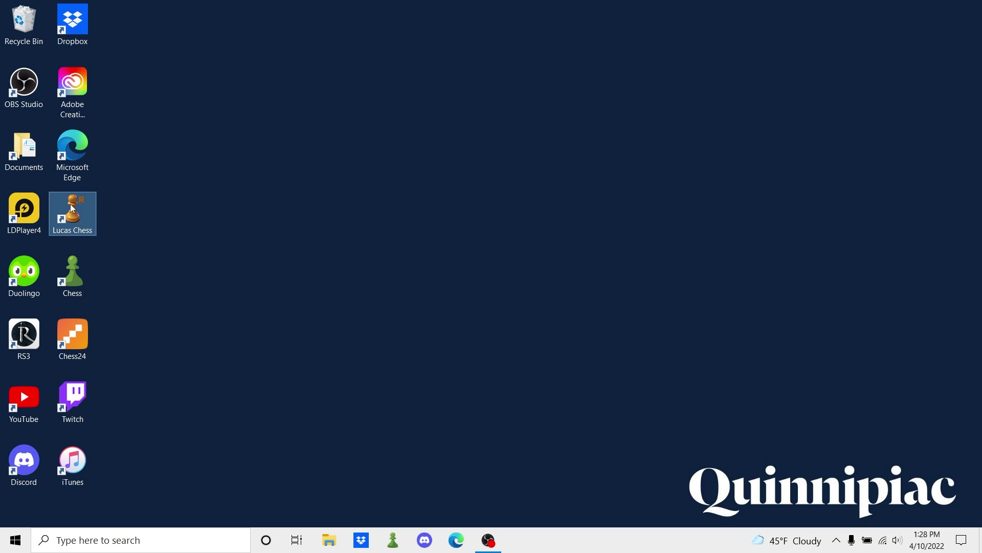
left_click_drag(86, 210, 84, 211)
left_click(149, 205)
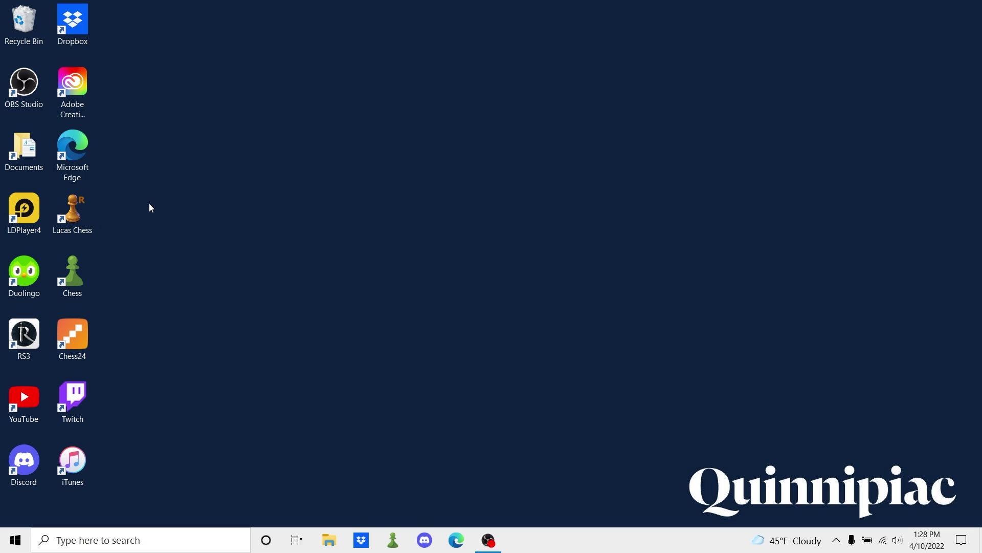
left_click_drag(192, 143, 750, 264)
left_click_drag(70, 206, 76, 210)
left_click(291, 220)
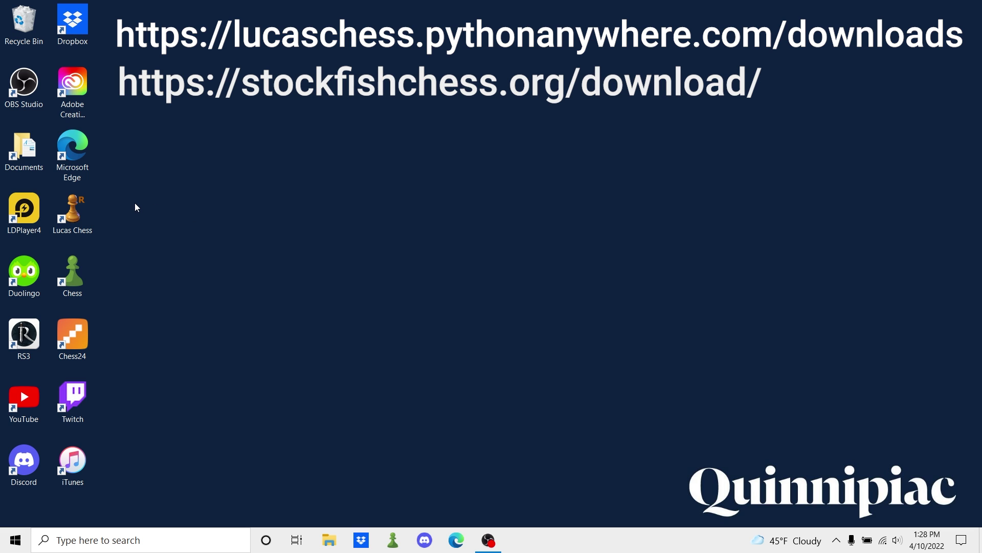
Launch Lucas Chess and open its list of external engines.
double_click(73, 210)
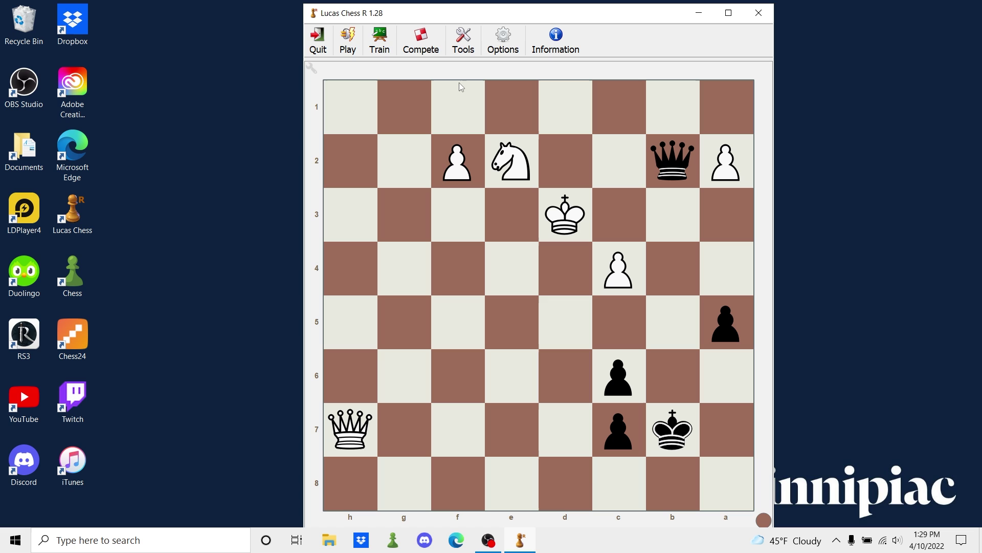
left_click(461, 42)
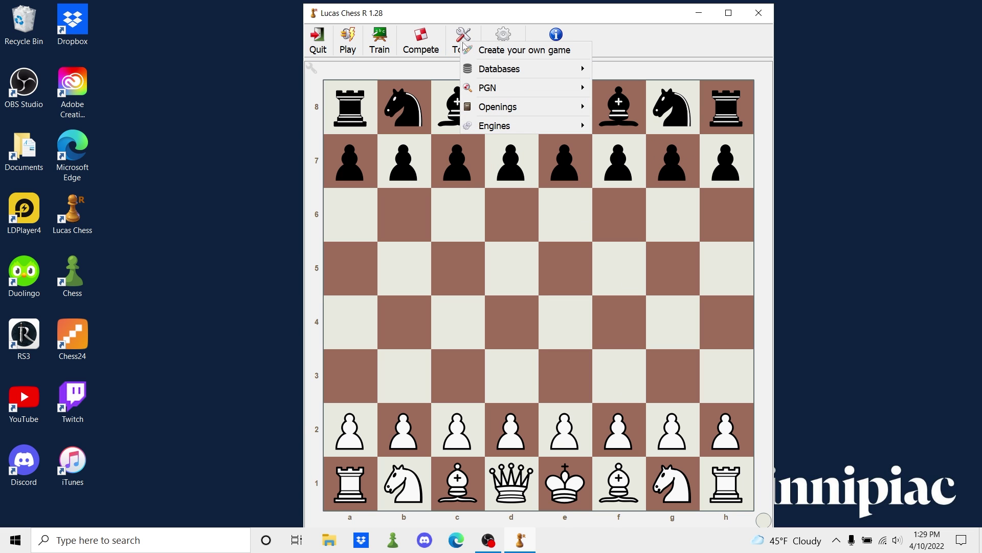
mouse_move(492, 125)
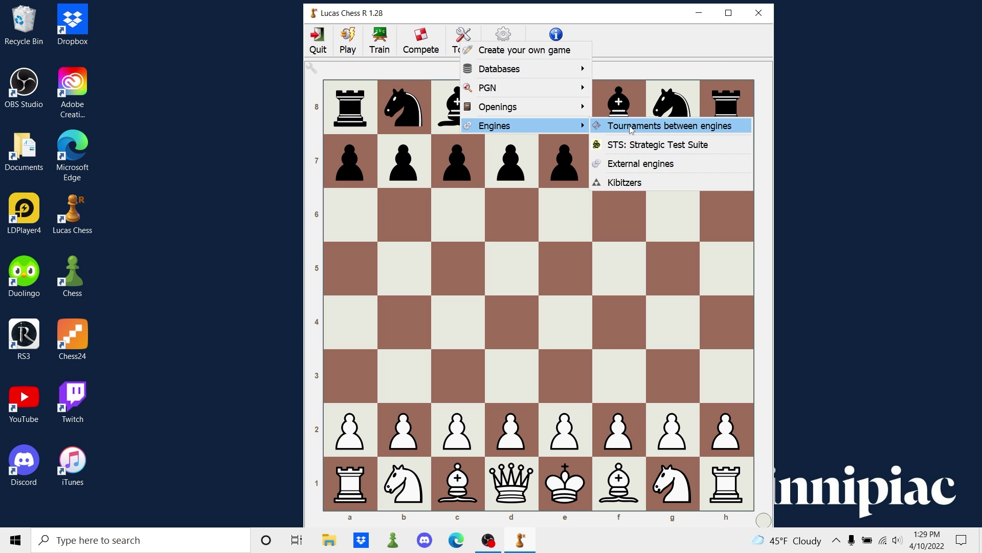
left_click(630, 163)
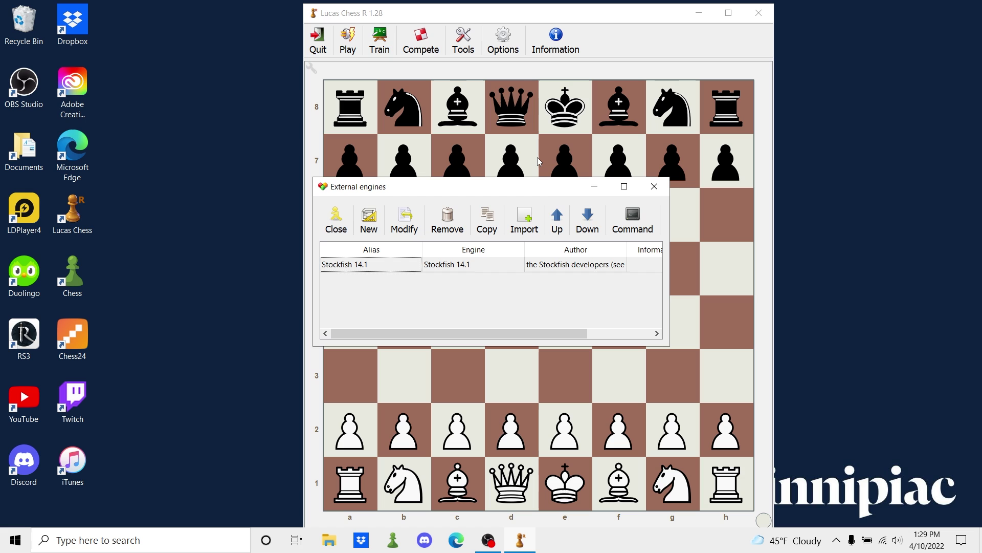
Add a new external engine using the stockfish_14.1_win_x64_avx2 application from the Stockfish folder.
left_click(369, 220)
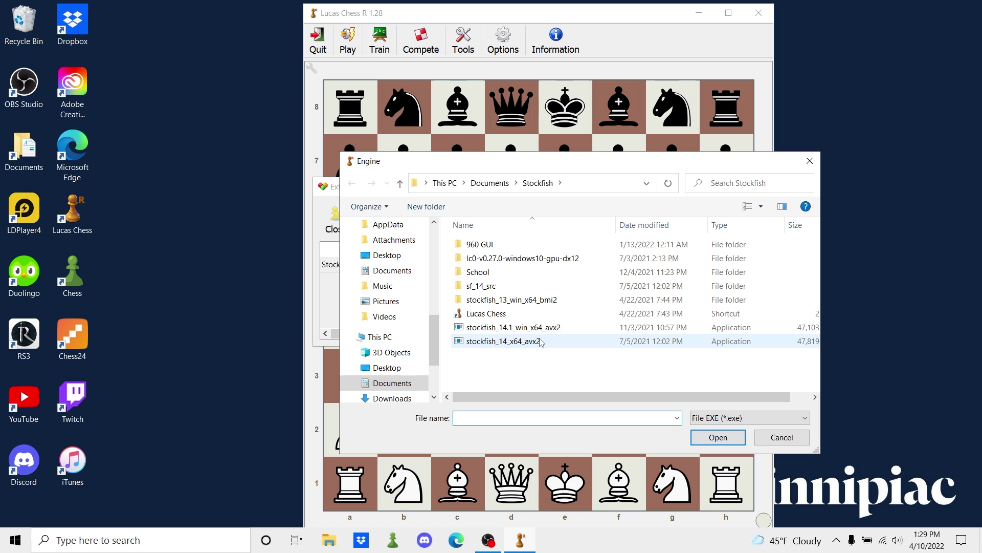
mouse_move(522, 327)
left_mouse_down()
mouse_move(647, 321)
mouse_move(504, 328)
left_mouse_up()
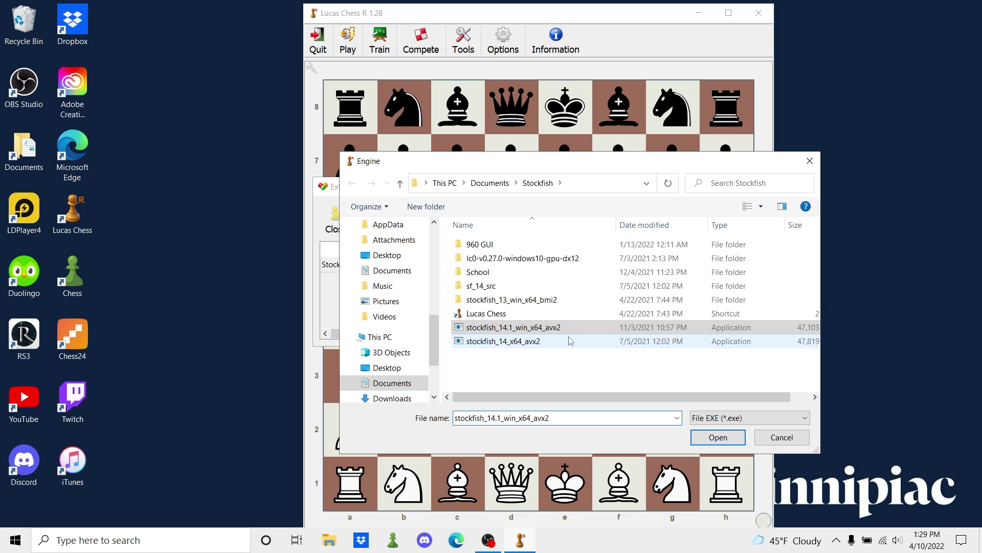
left_click(717, 438)
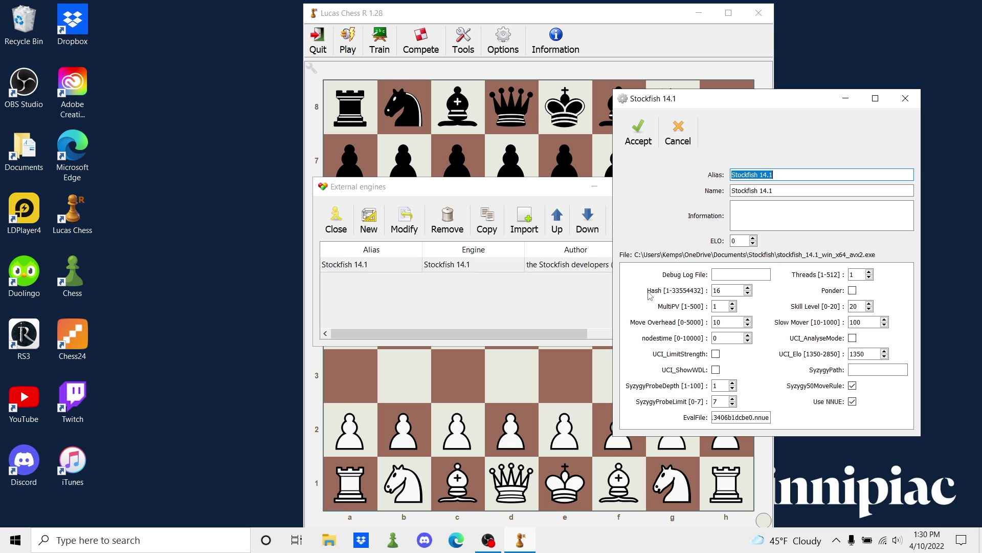
left_click_drag(649, 296, 704, 298)
left_click(693, 298)
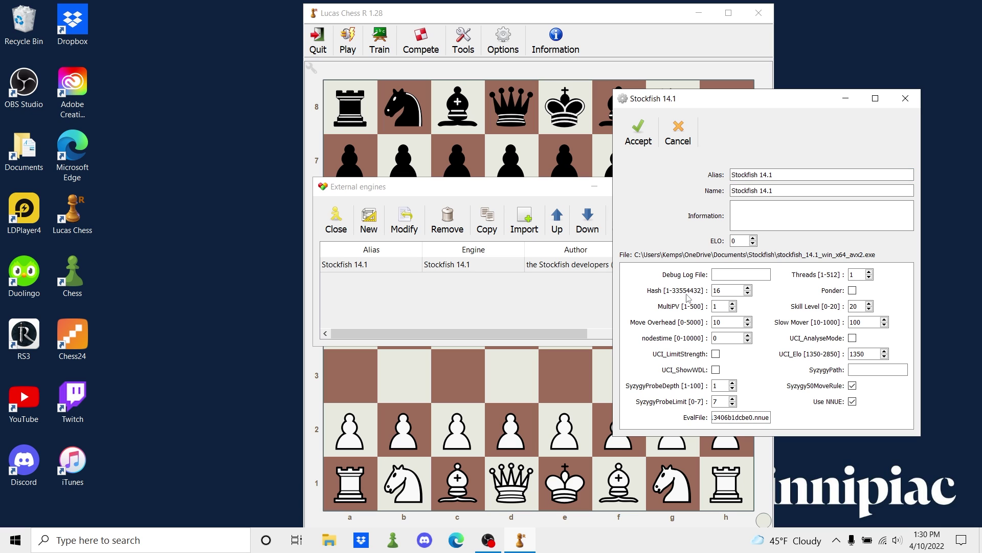
left_click_drag(794, 278, 841, 294)
left_click(816, 288)
left_click(832, 293)
left_click_drag(651, 292, 707, 294)
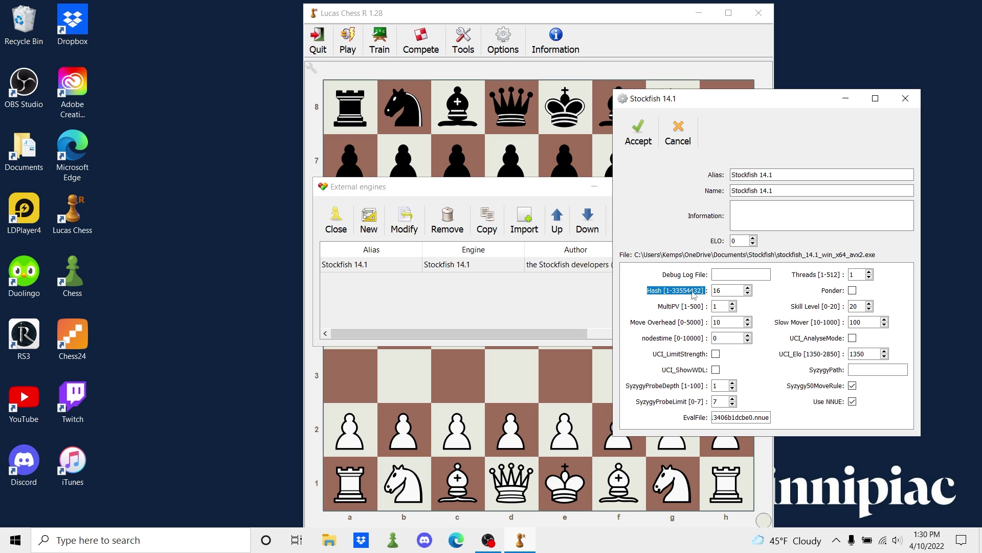
left_click(650, 282)
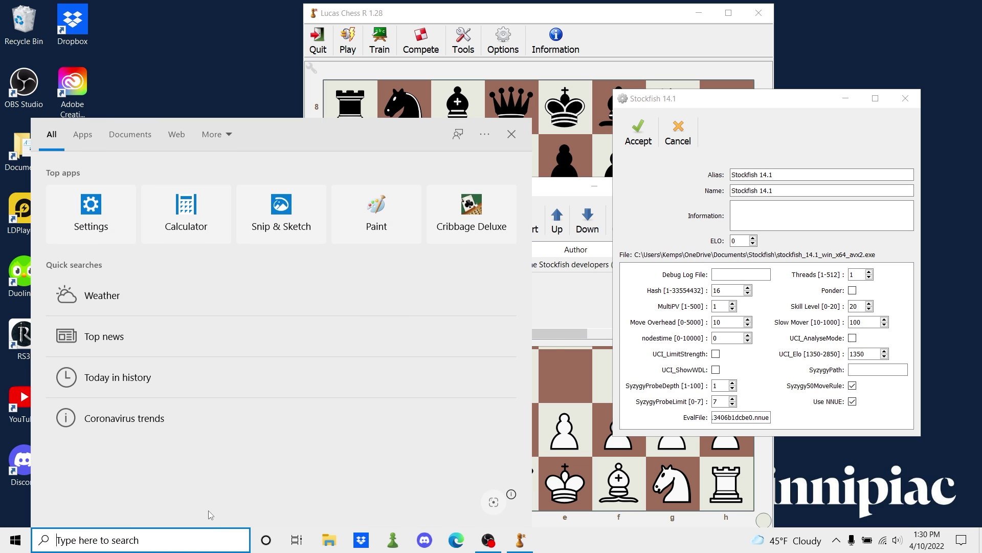
Open Task Manager and view the computer's memory performance details.
left_click(205, 540)
type("task")
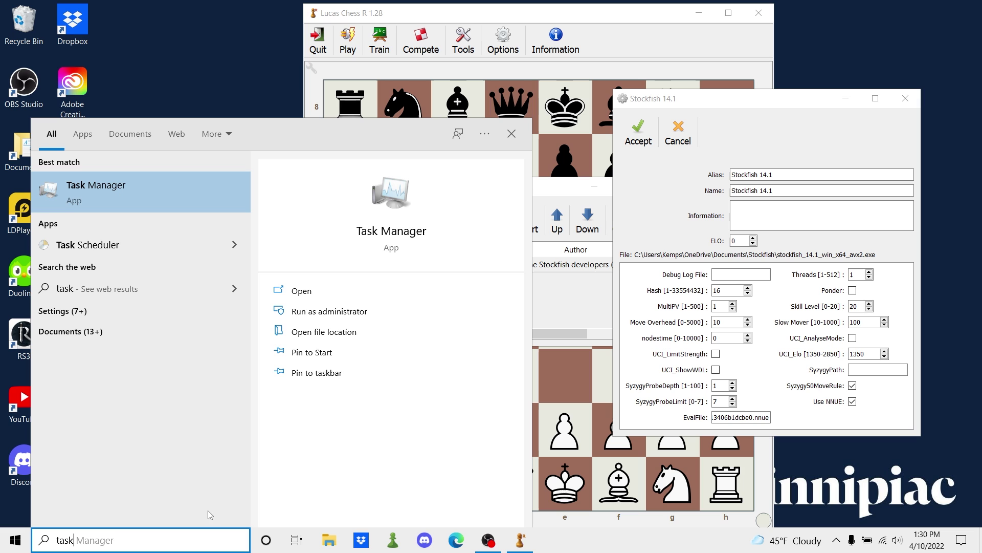
key("Return")
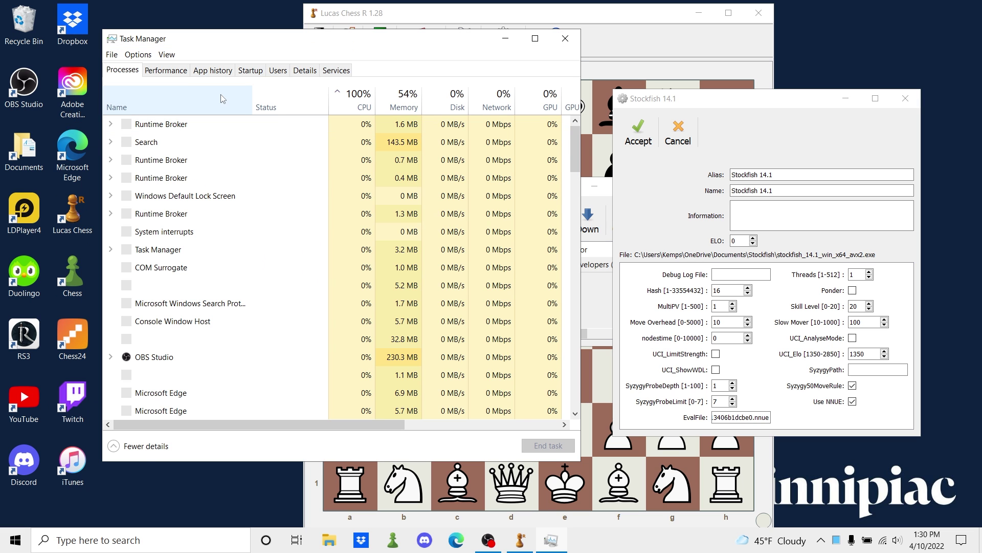
left_click(166, 70)
left_click_drag(230, 38, 200, 39)
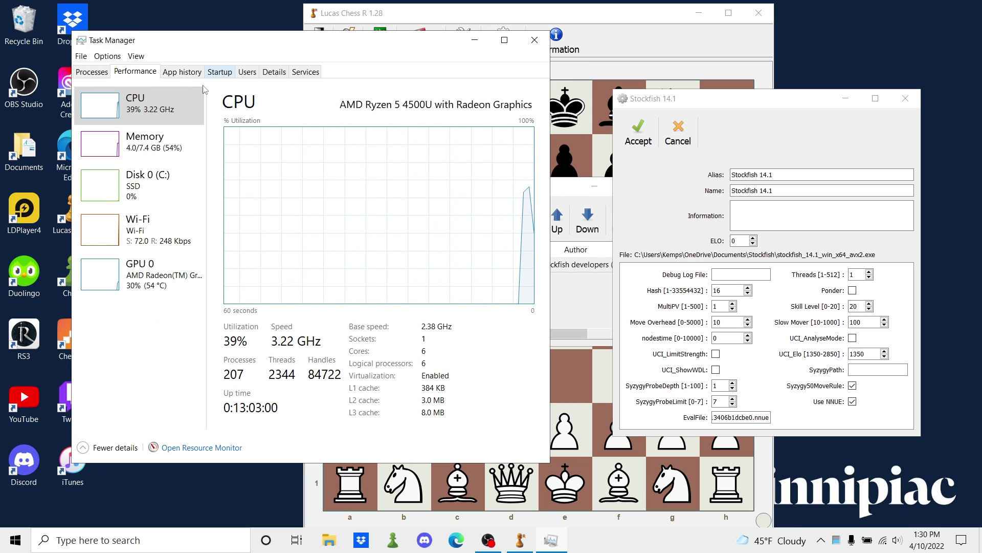
left_click(164, 145)
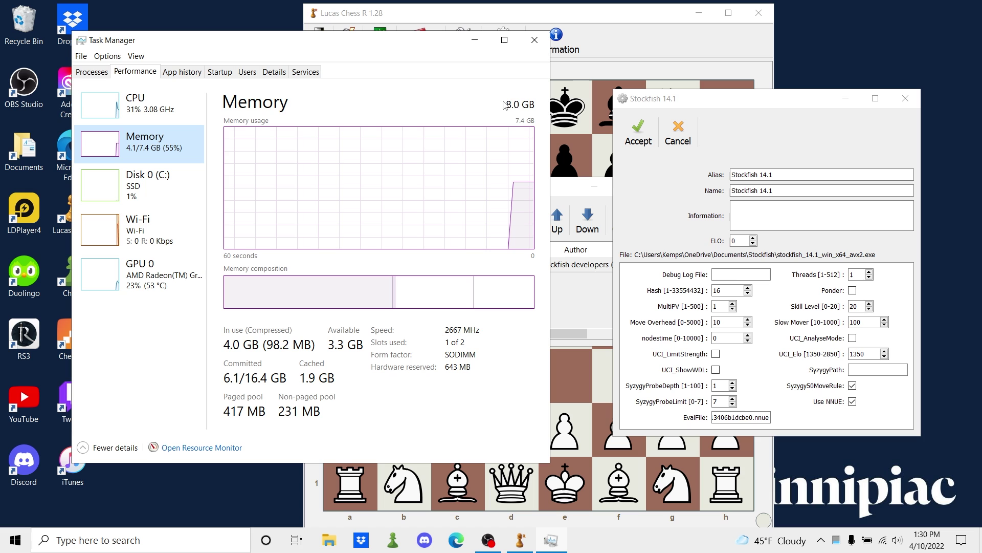
Find and open the Windows Calculator app.
left_click(182, 538)
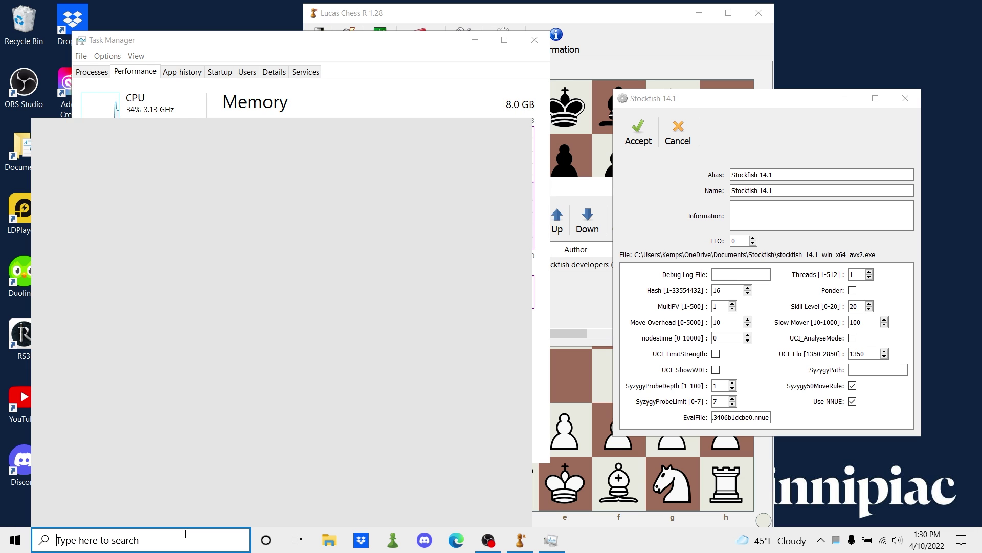
type("v")
key("BackSpace")
type("calc")
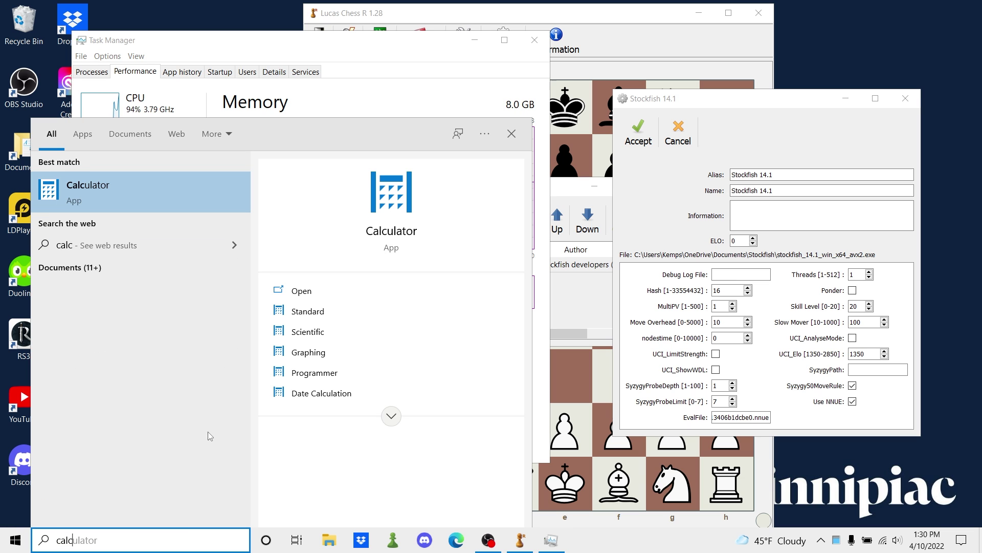
left_click(137, 196)
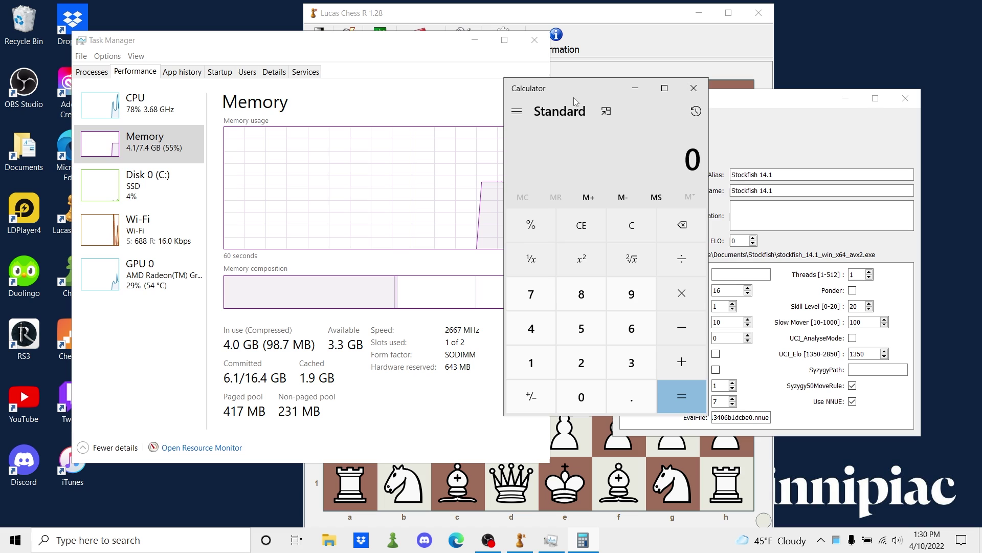
Multiply 8 by 1024 to convert the installed RAM from gigabytes to megabytes.
left_click(623, 293)
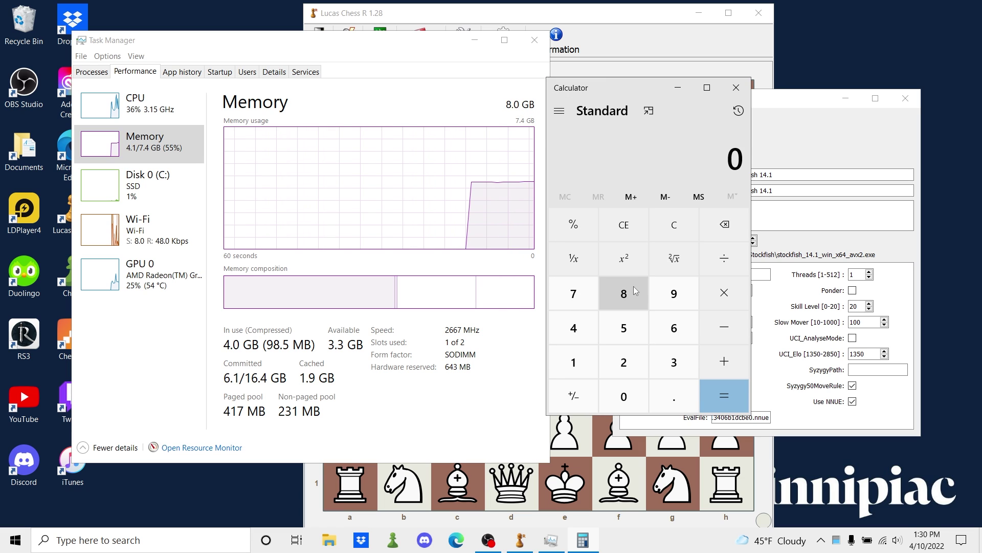
left_click(717, 299)
left_click(573, 361)
left_click(624, 396)
left_click(624, 362)
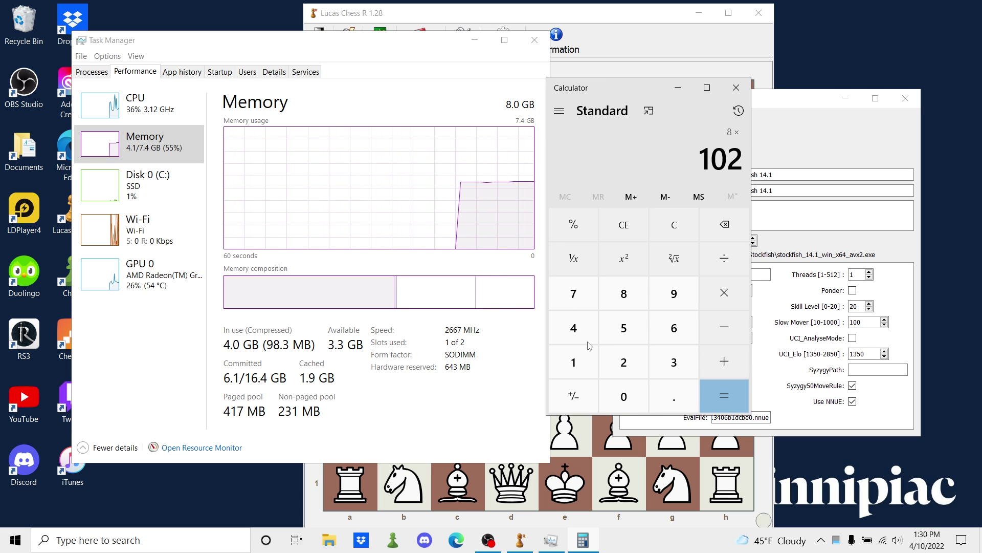
left_click(574, 327)
left_click(740, 397)
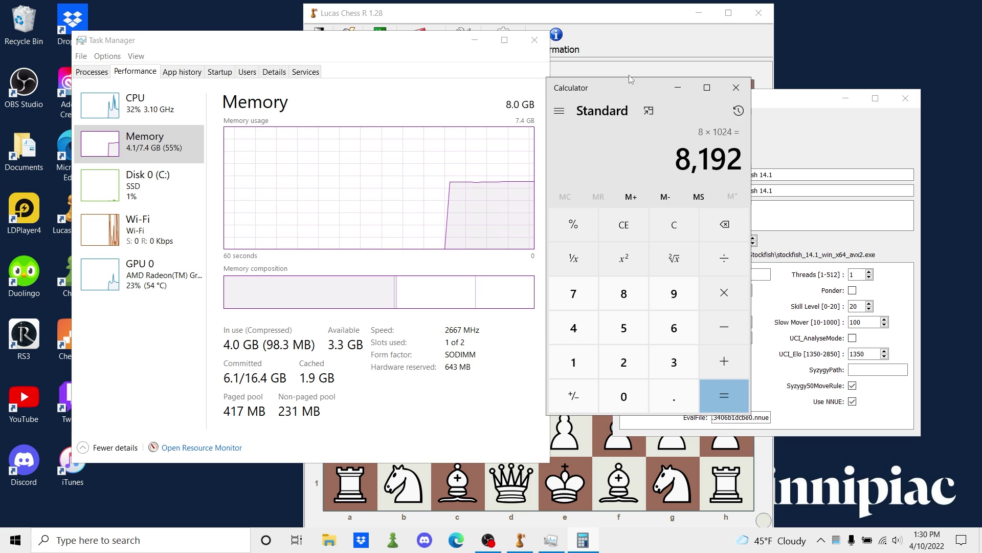
left_click_drag(639, 87, 486, 99)
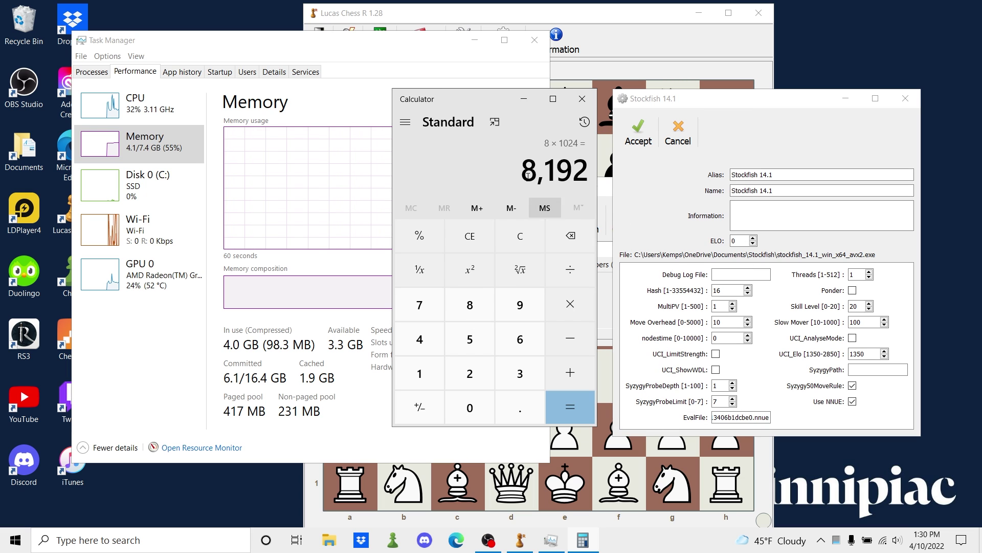
left_click_drag(647, 117, 639, 106)
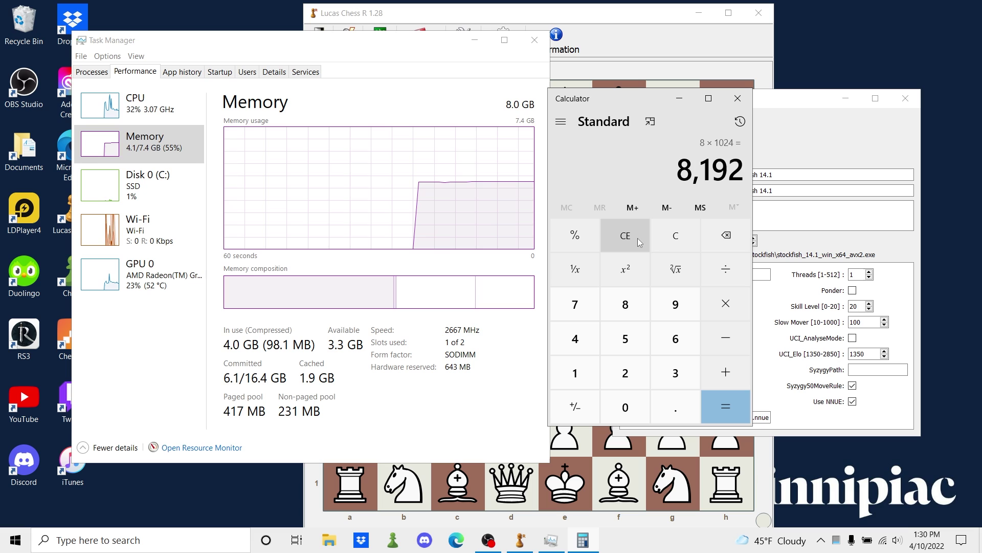
mouse_move(612, 96)
left_mouse_down()
mouse_move(643, 101)
mouse_move(612, 89)
left_mouse_up()
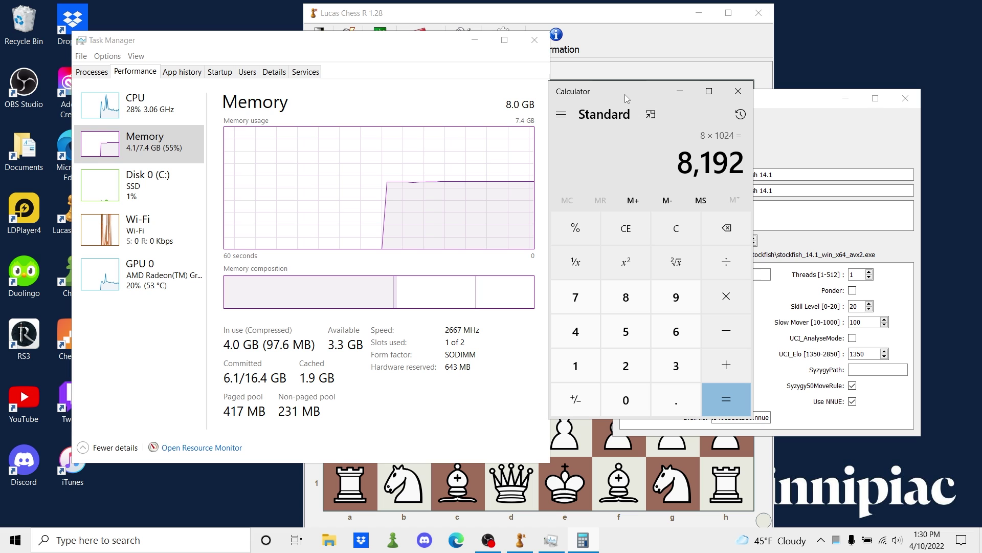
left_click_drag(629, 90, 637, 118)
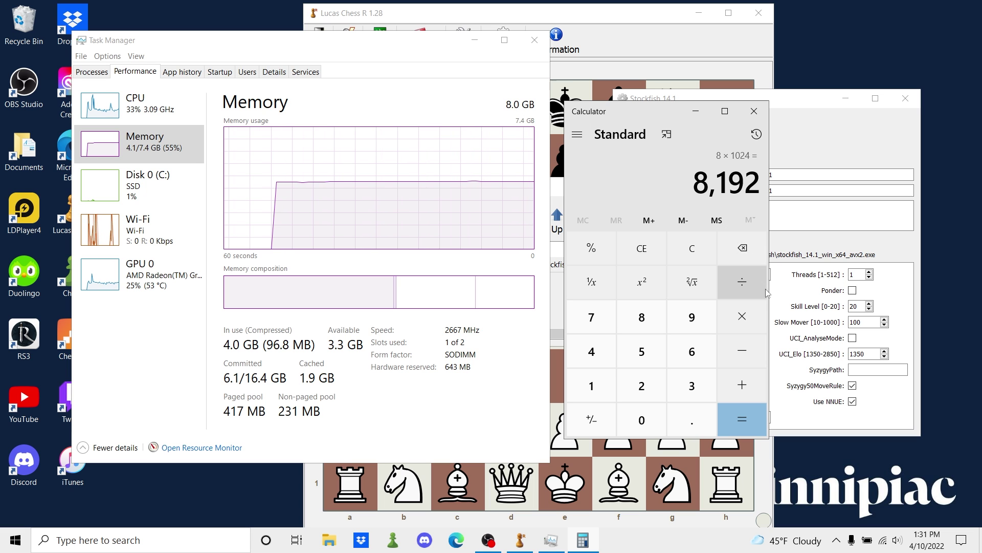
Divide the calculated RAM total by 4 to get a suitable hash size.
left_click(750, 290)
left_click(592, 351)
left_click(741, 419)
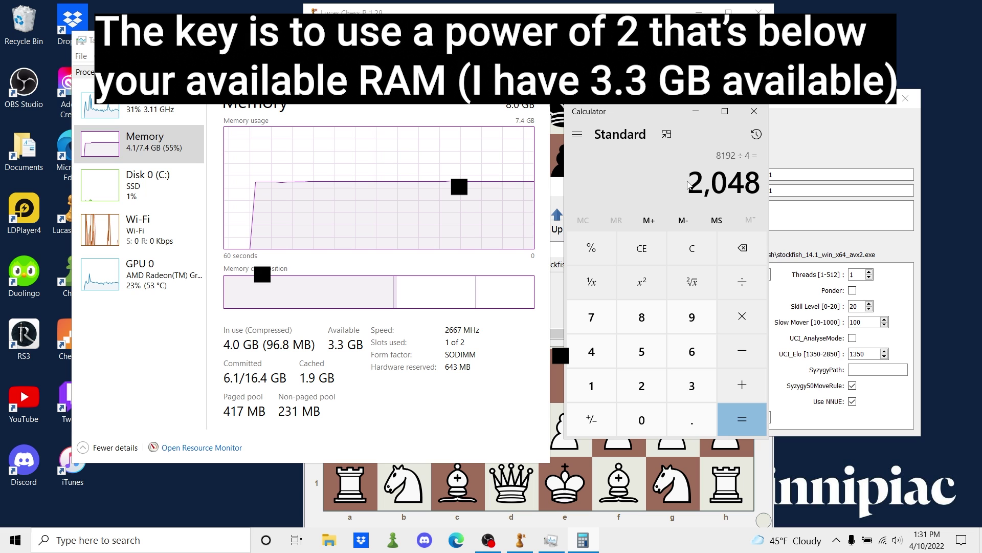
left_click_drag(688, 184, 761, 185)
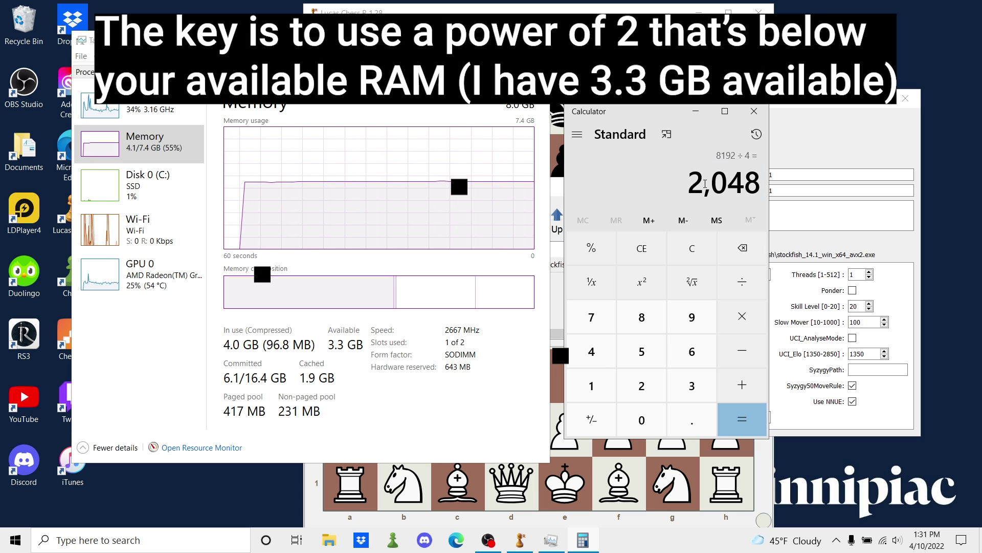
Move Calculator clear of the Stockfish 14.1 engine settings and set the Hash value to 2048.
left_click_drag(643, 115, 503, 120)
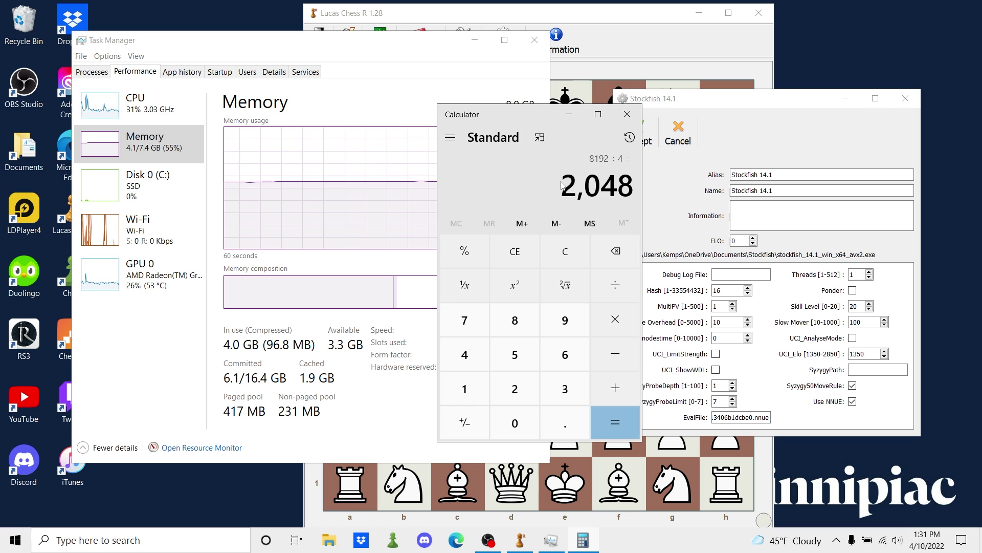
left_click_drag(561, 185, 634, 184)
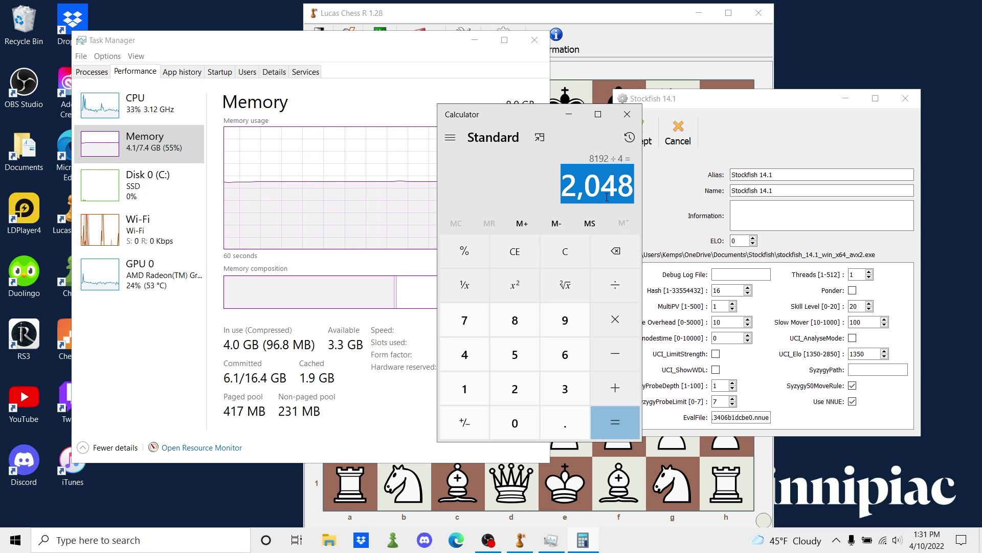
mouse_move(520, 116)
left_mouse_down()
mouse_move(570, 114)
mouse_move(529, 110)
left_mouse_up()
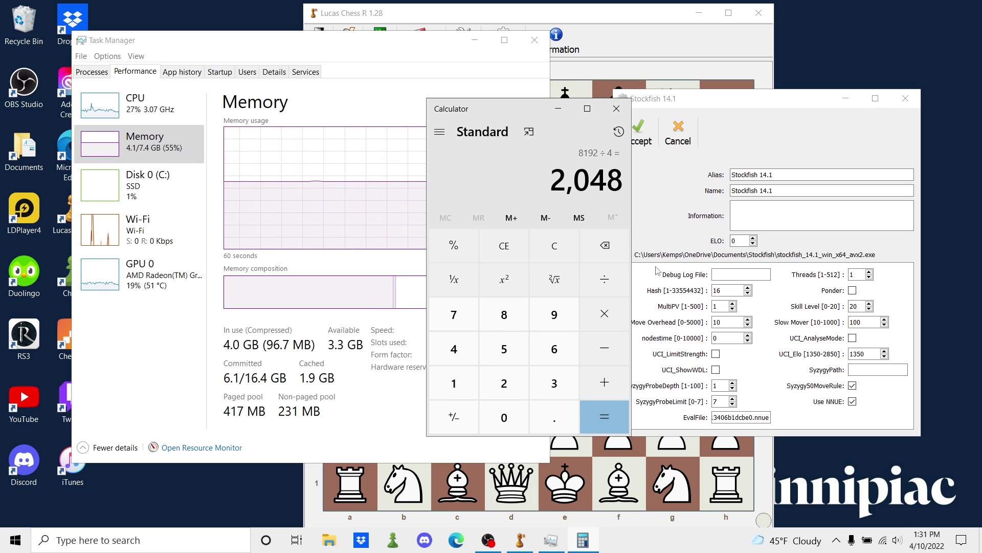
left_click(655, 294)
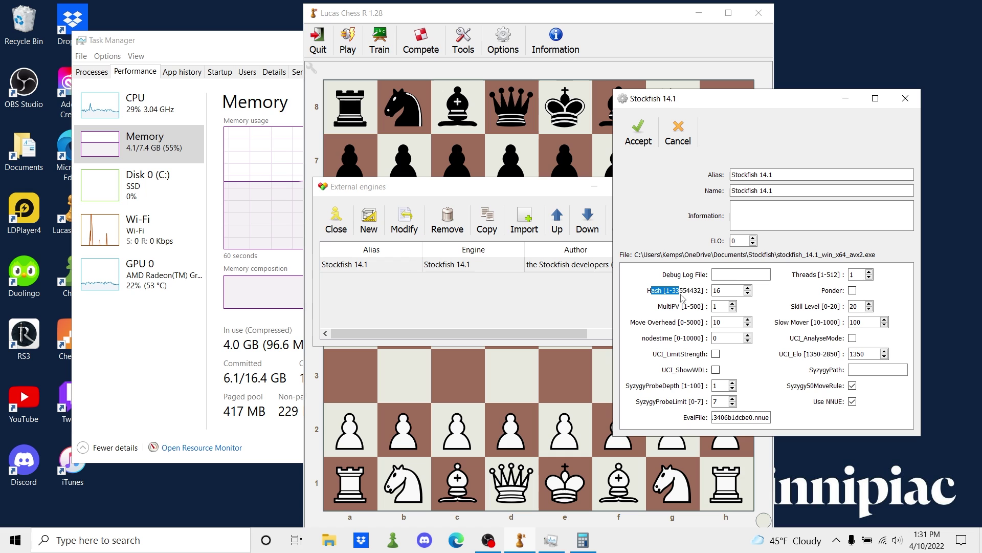
left_click(275, 259)
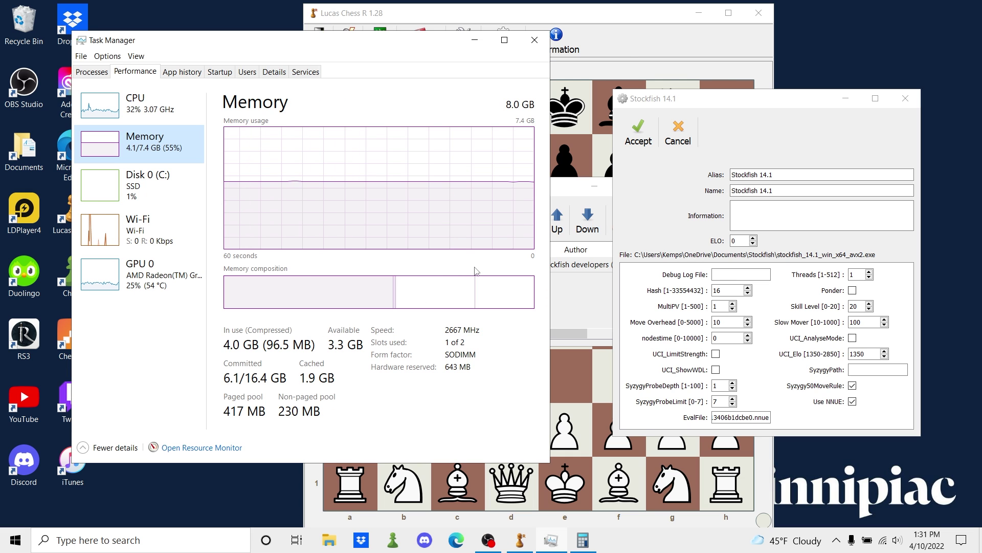
double_click(716, 290)
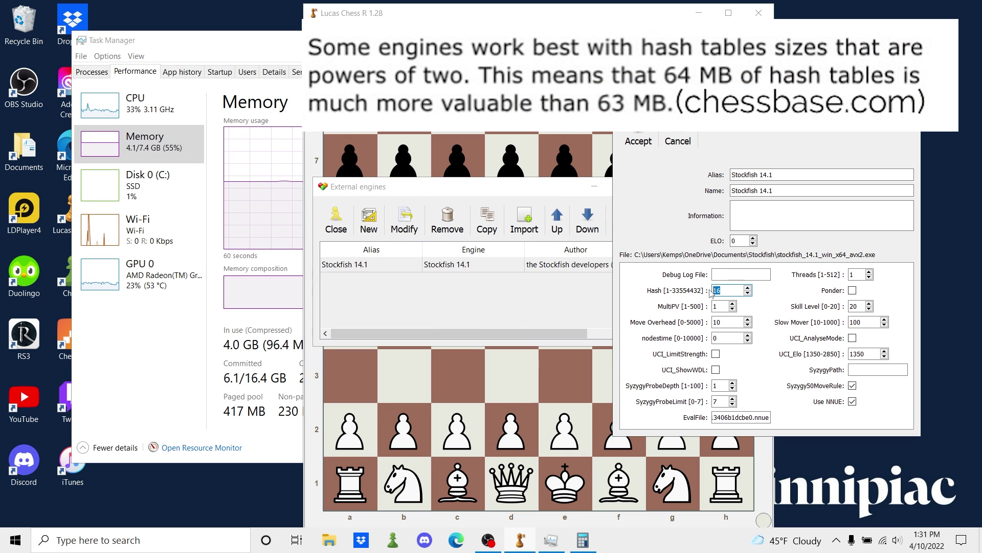
type("2048")
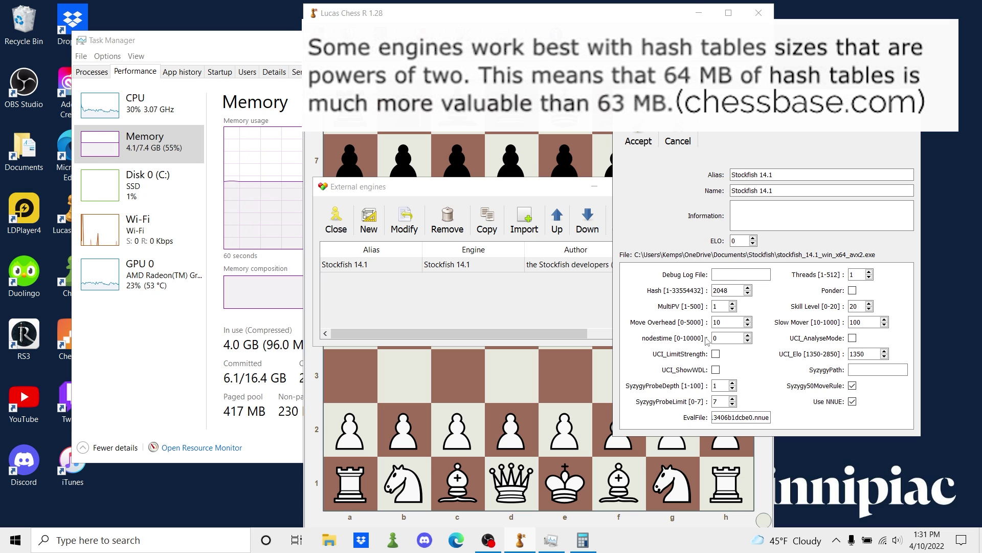
Examine the computer's CPU and memory performance details in Task Manager, including cores, logical processors and available RAM.
left_click(177, 332)
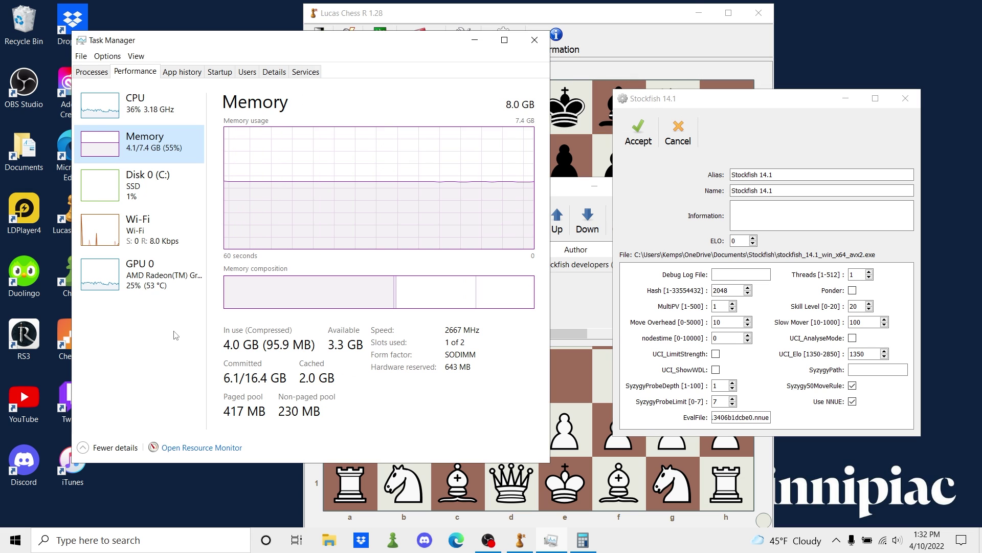
left_click(143, 102)
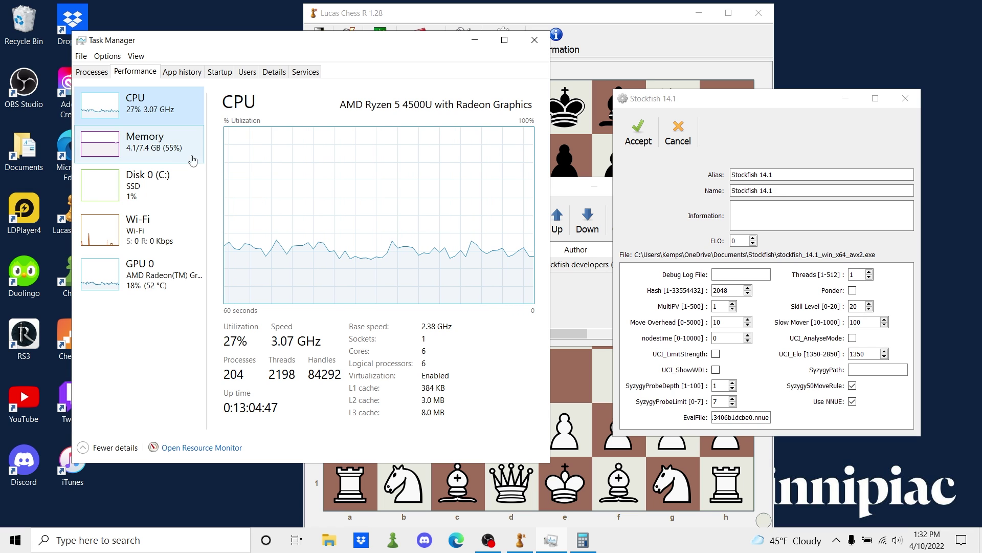
left_click(174, 154)
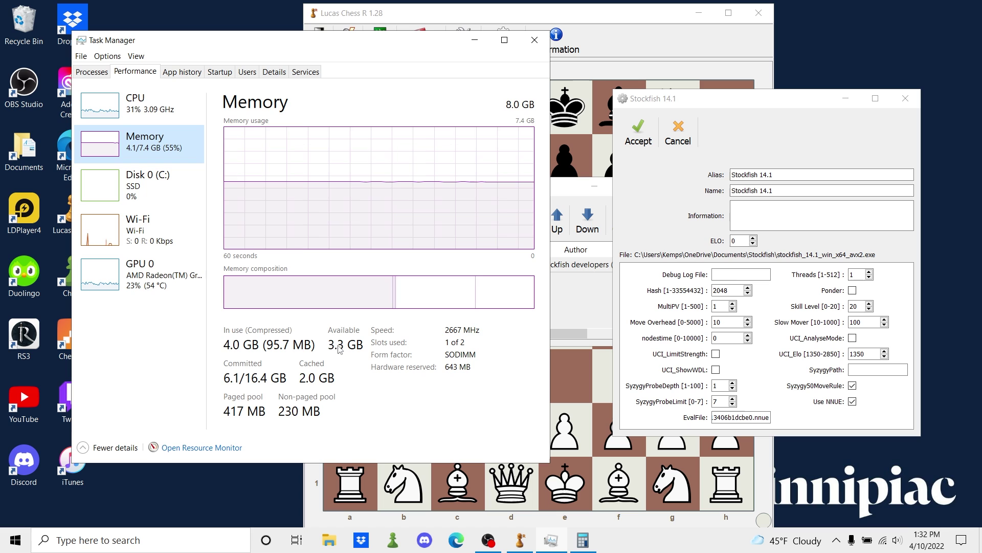
key("Up")
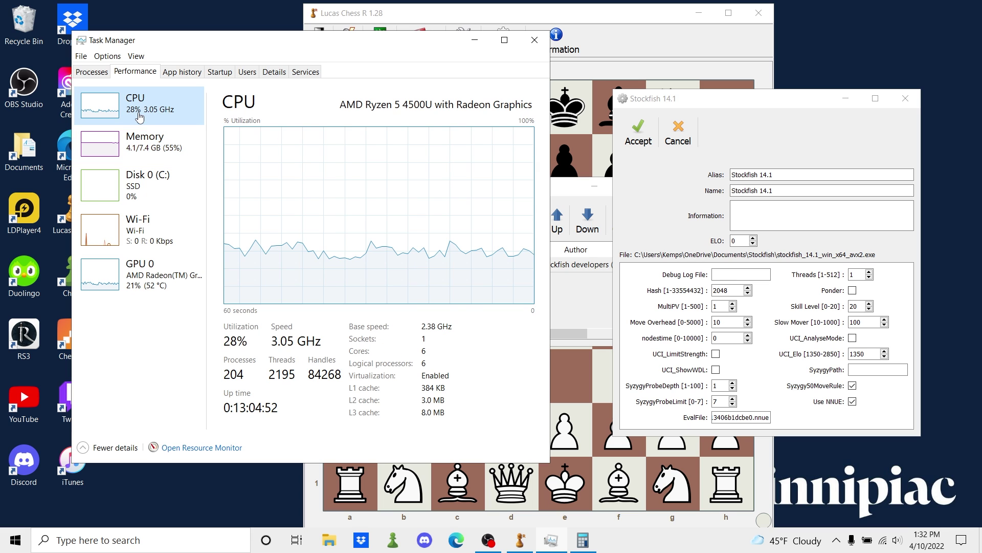
key("Down")
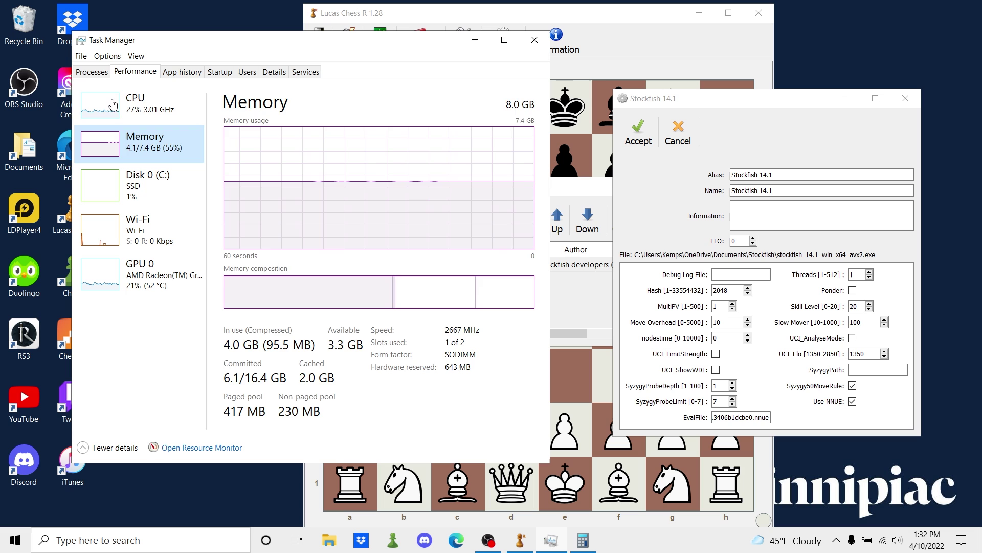
key("Up")
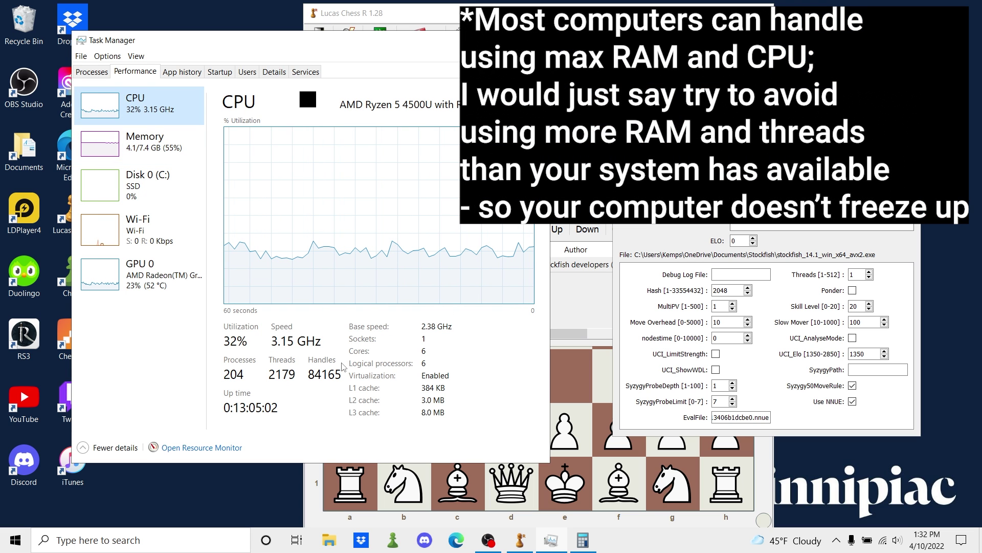
Set Threads to 4 in the Stockfish 14.1 engine settings, checking the CPU core count, and enable Ponder.
left_click(869, 271)
left_click(869, 272)
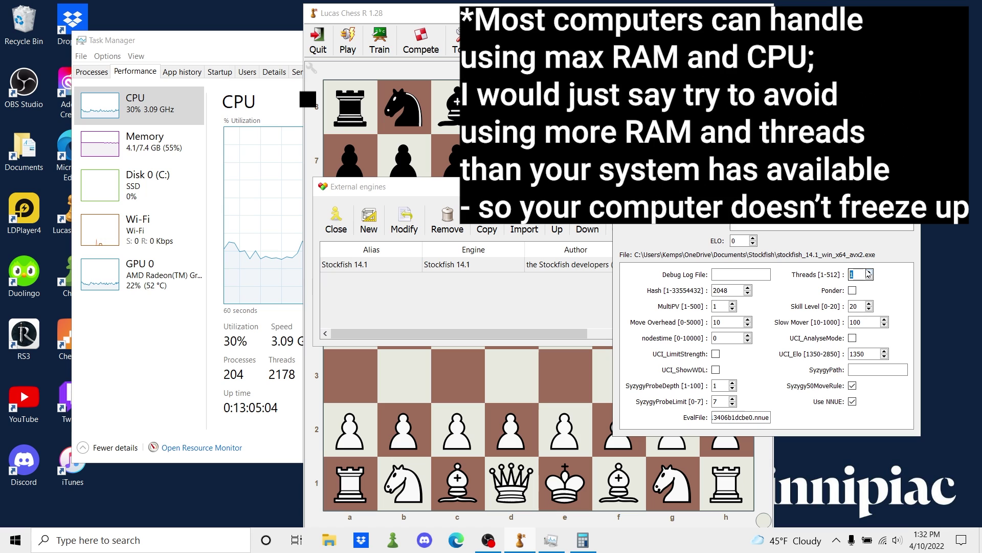
left_click(868, 272)
left_click(296, 295)
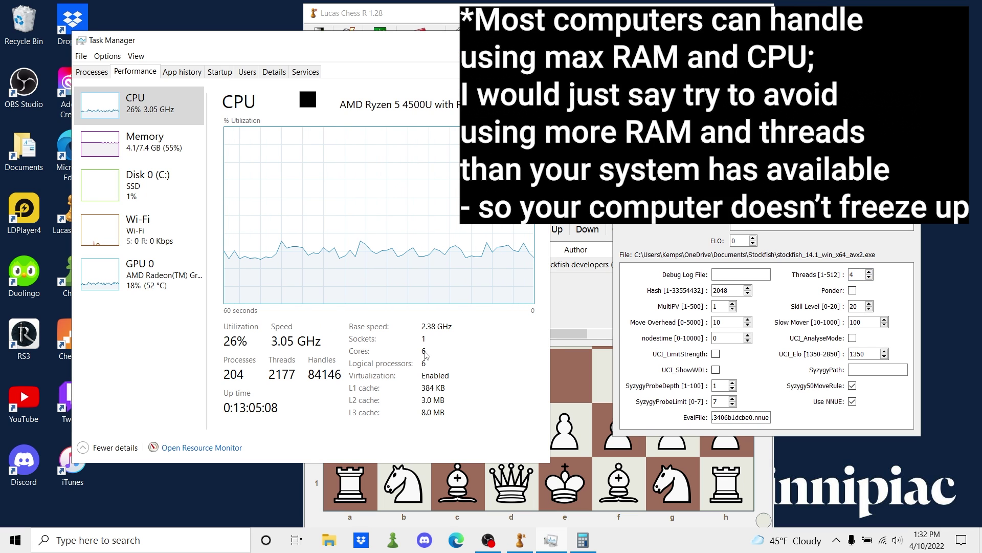
left_click(853, 290)
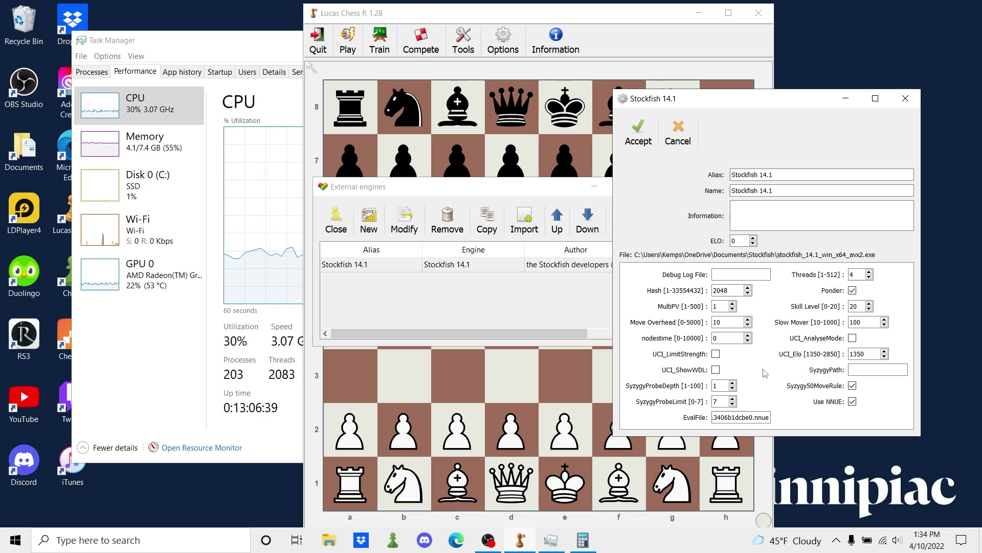
Change the engine's alias to "Stockfish 14.1 v2", save its settings and close the external engines list.
left_click(639, 134)
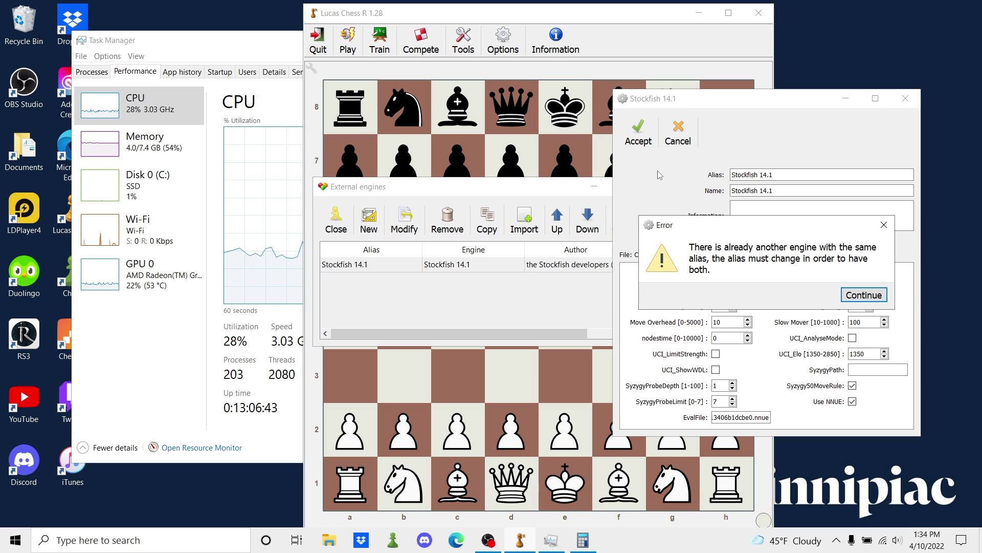
left_click(863, 295)
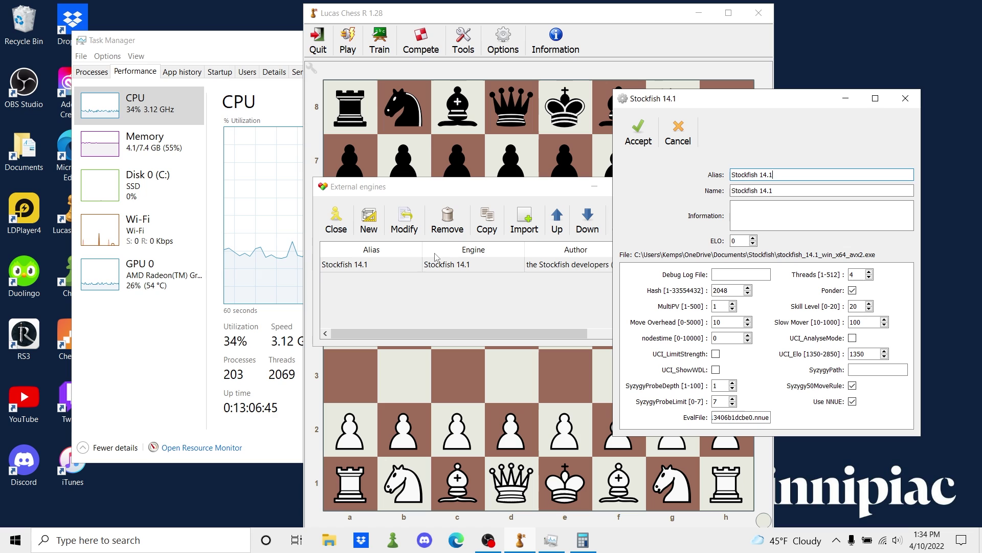
type("v")
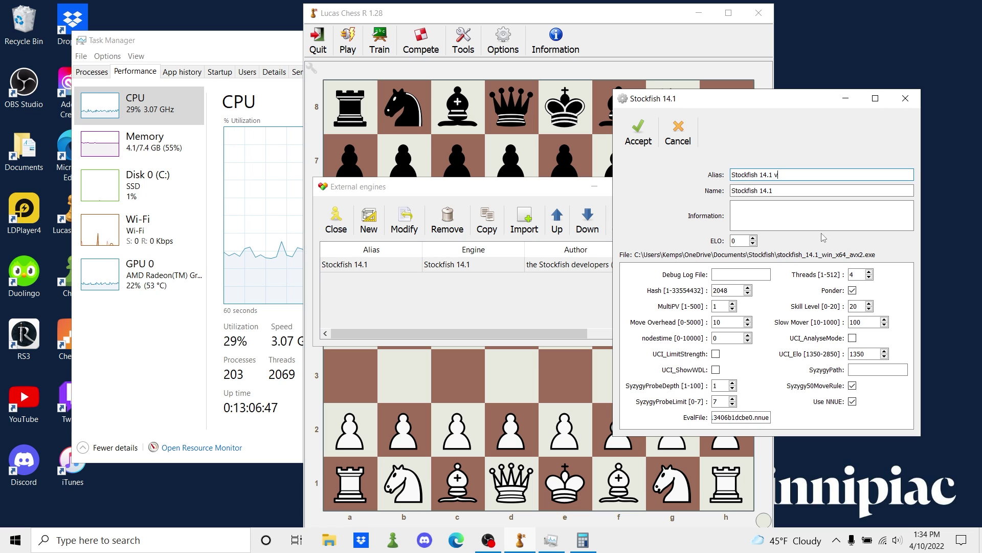
type("2")
left_click(638, 134)
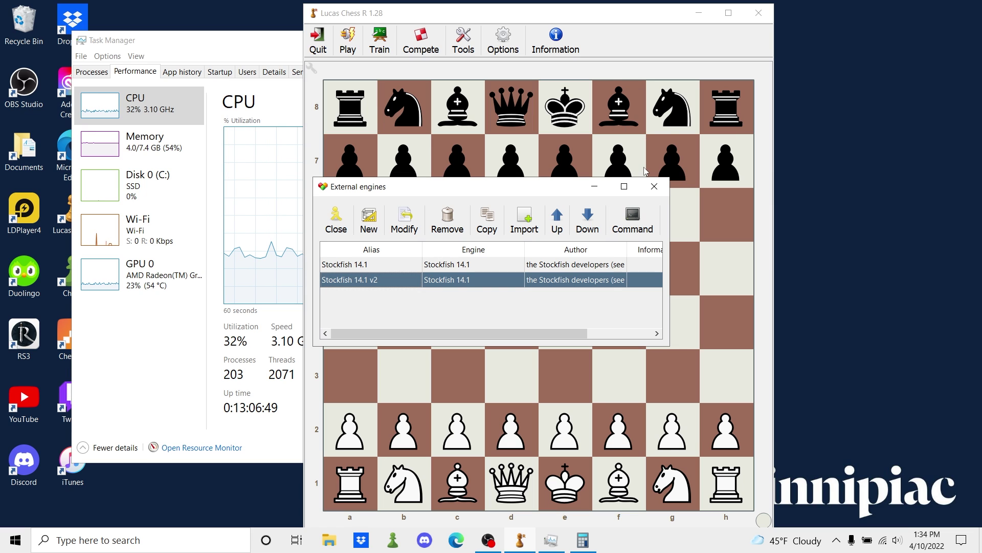
left_click(336, 221)
Arrange Task Manager and the Lucas Chess window side by side, leaving the chess window in front.
key("alt+Tab")
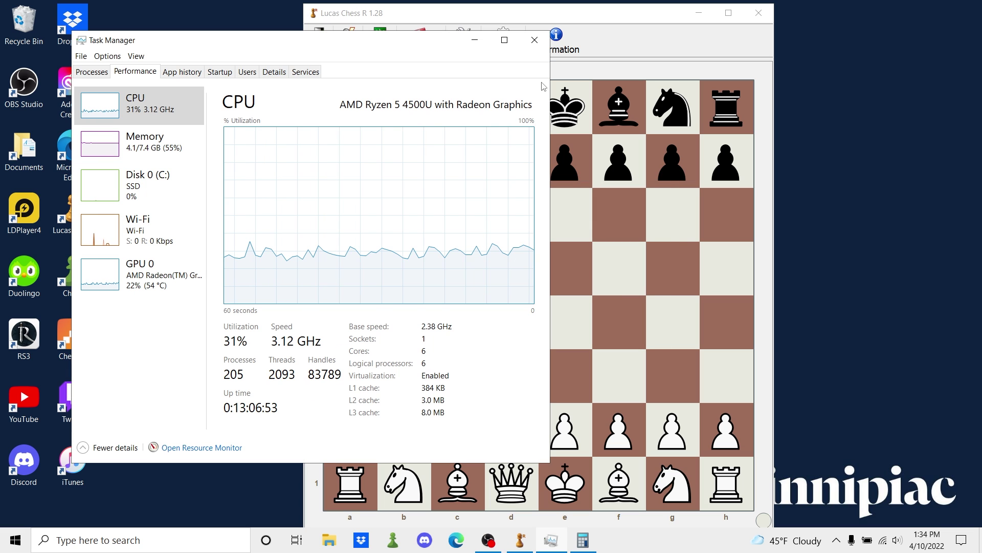
left_click_drag(499, 18, 688, 16)
left_click_drag(406, 41, 397, 41)
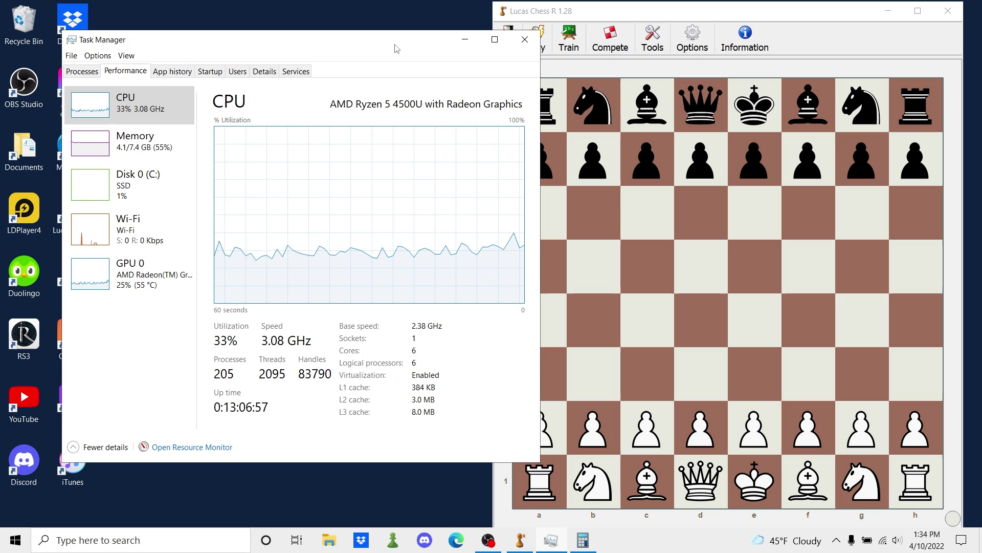
left_click(735, 207)
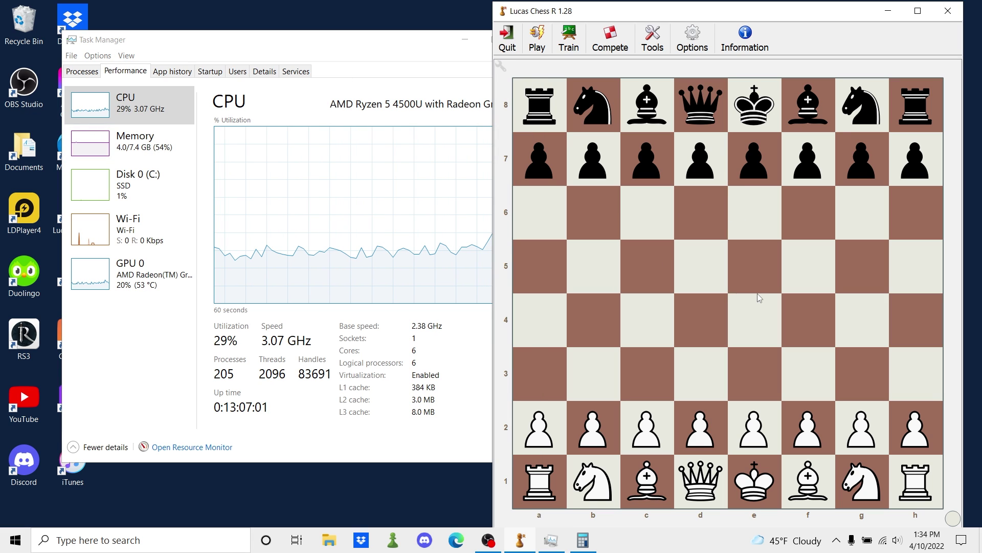
Start setting up a game against an engine and choose the external engine Stockfish 14.1 as the opponent.
left_click(537, 37)
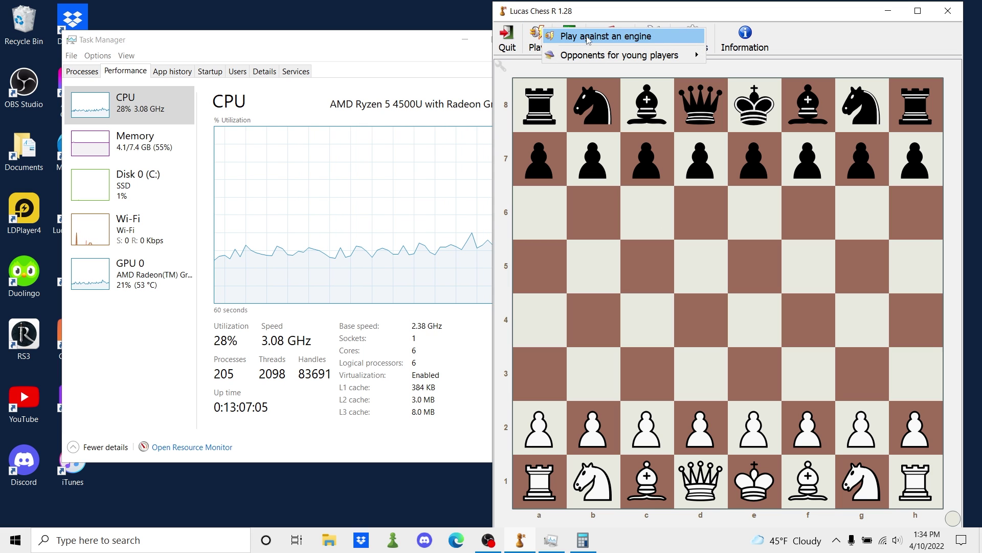
left_click(588, 37)
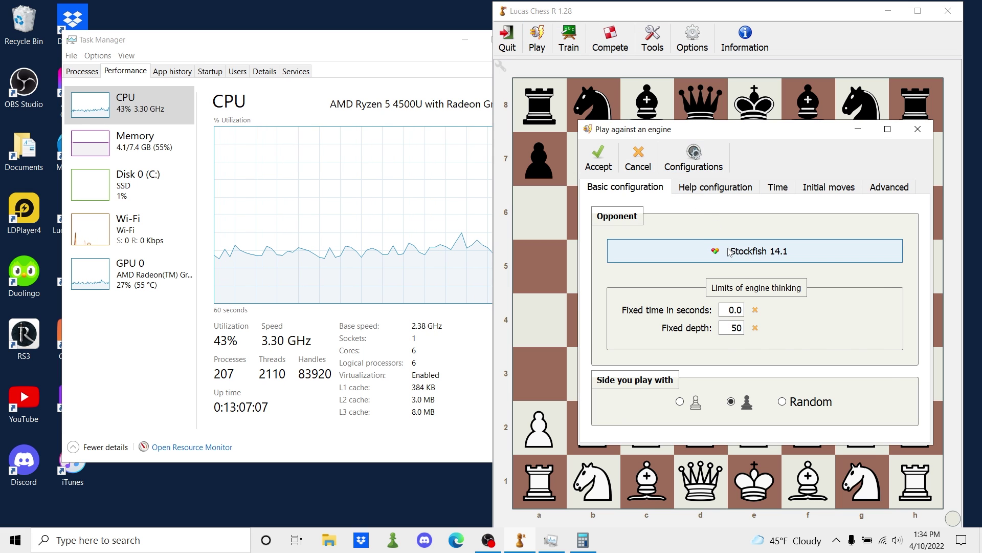
left_click(729, 252)
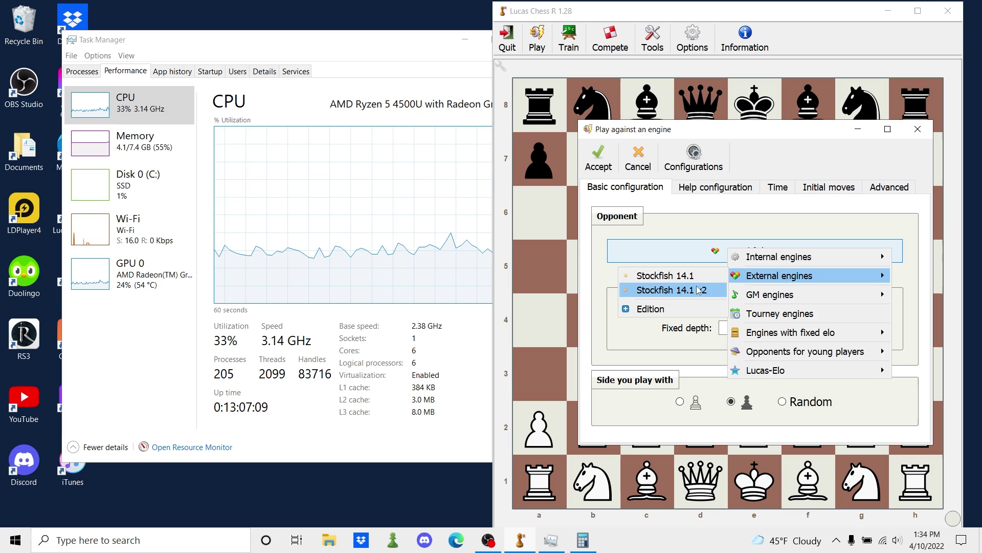
left_click(719, 275)
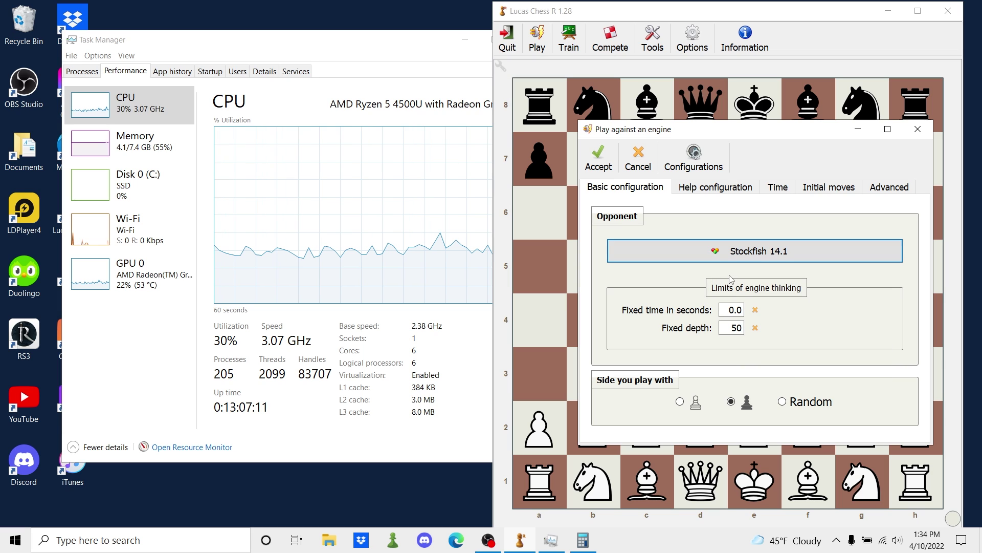
Try a fixed engine thinking time of 1000 seconds and clear the value.
left_click(731, 329)
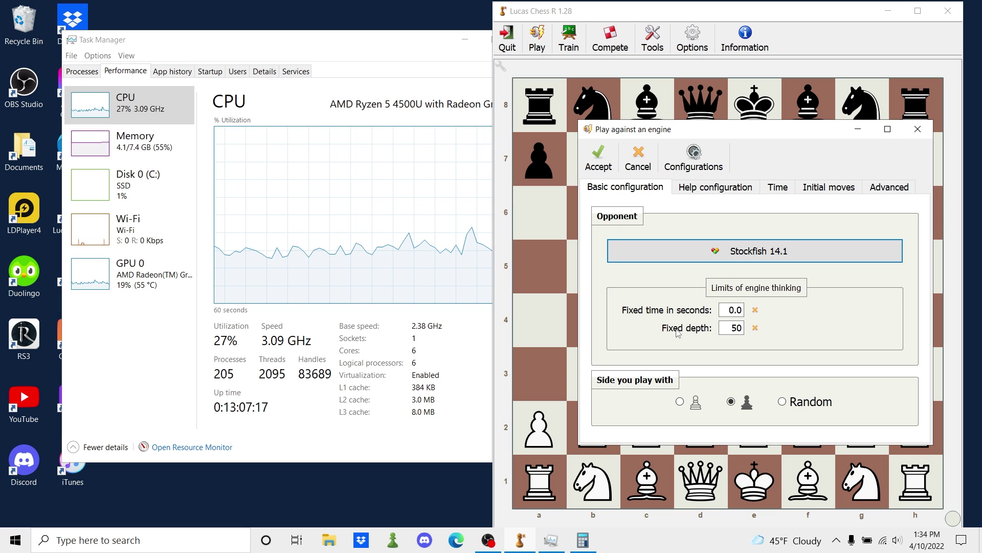
left_click(730, 316)
left_click_drag(731, 316, 777, 312)
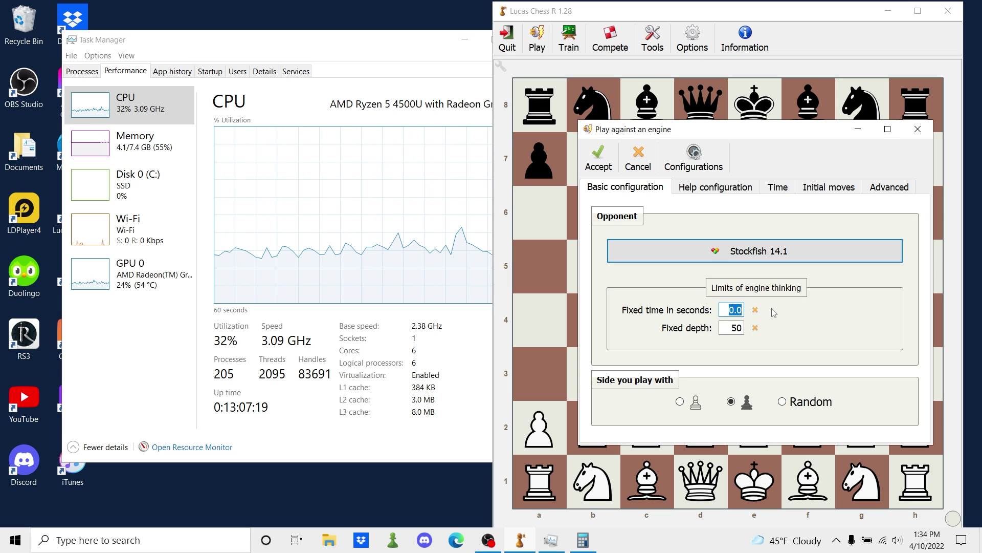
type("10000")
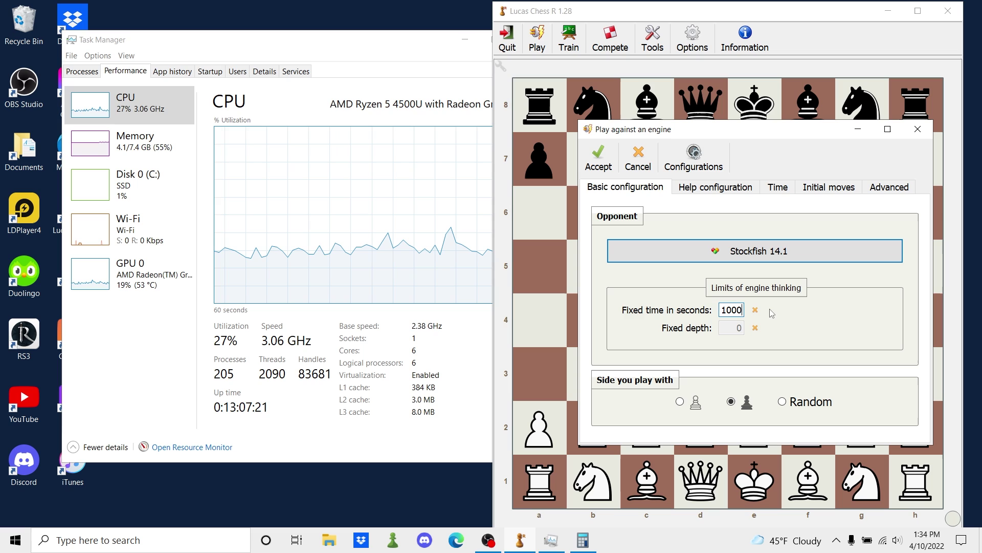
key("BackSpace")
key("BackSpace")
key("BackSpace")
key("BackSpace")
key("BackSpace")
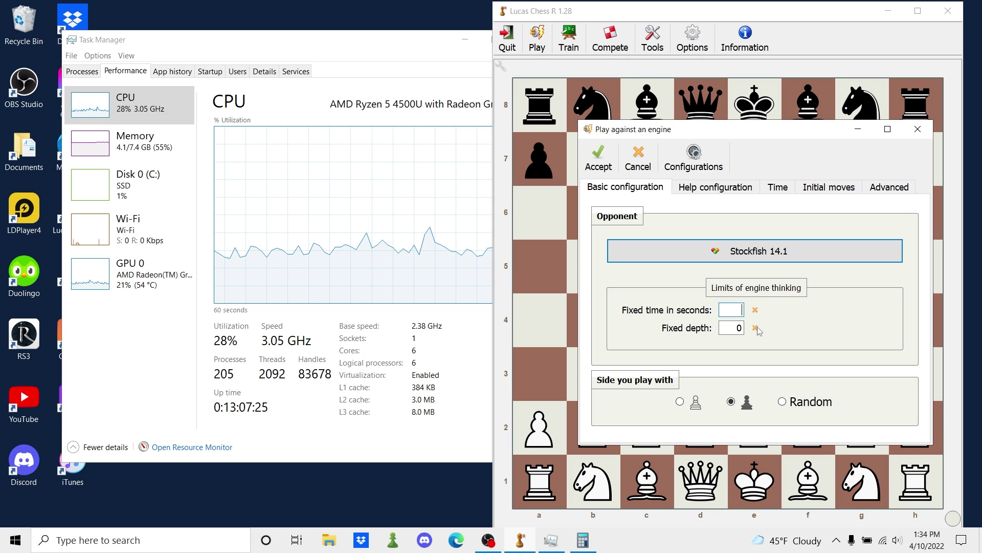
Try fixed depths of 50 and 100 for the engine's thinking and reset the depth limit.
left_click(736, 328)
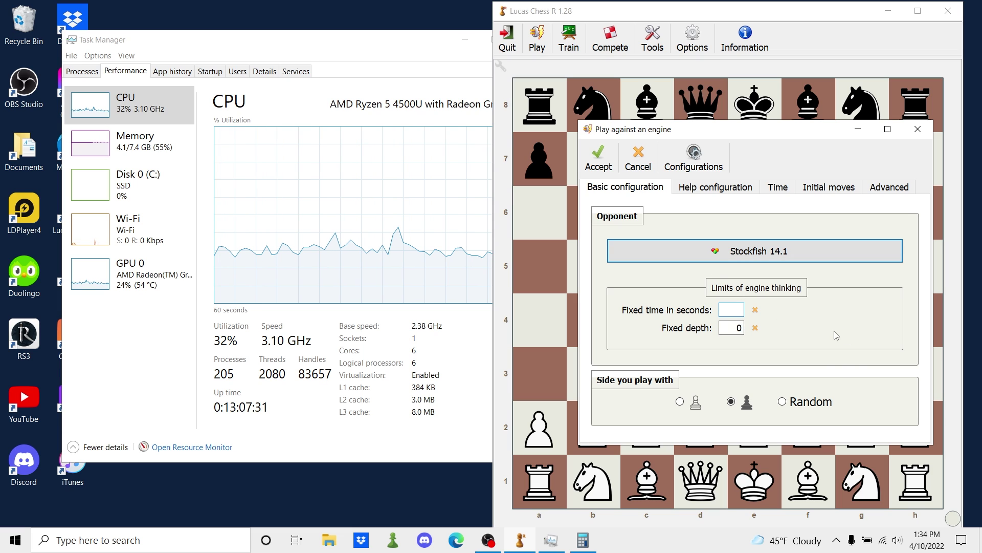
key("Tab")
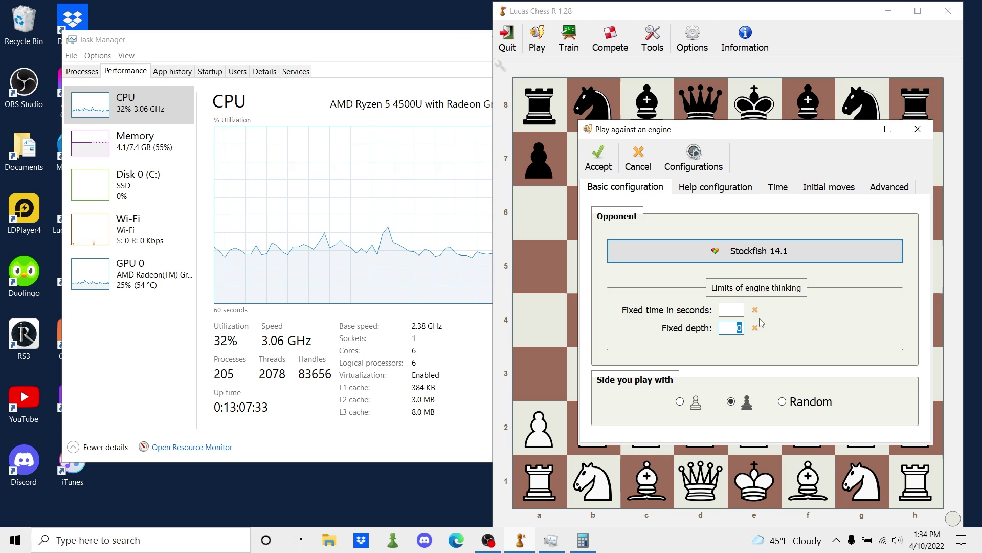
type("50")
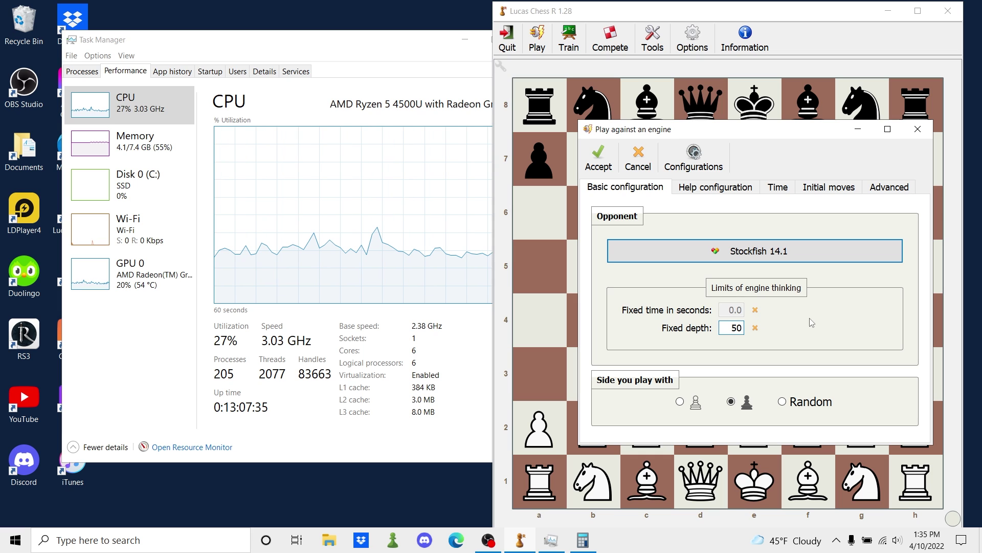
double_click(743, 326)
type("100")
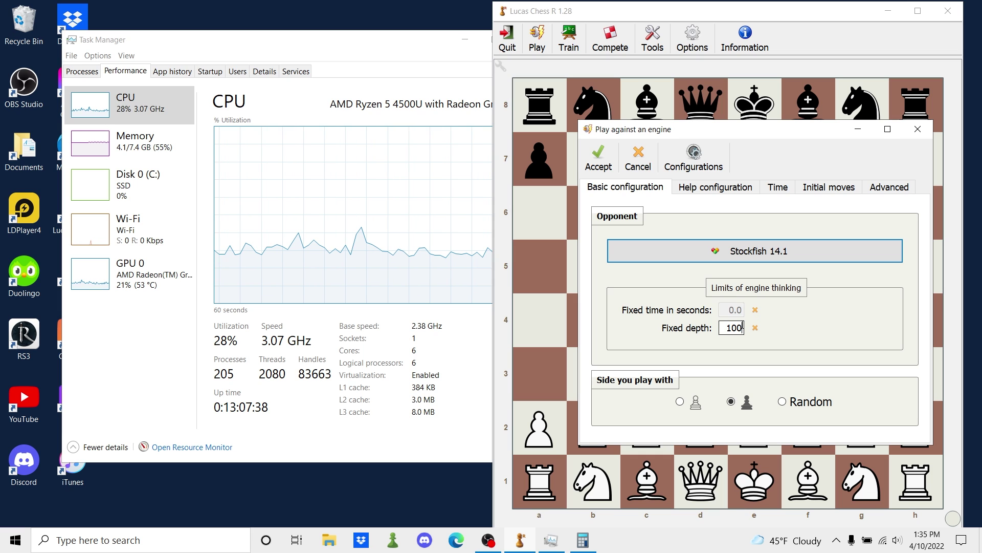
left_click(752, 328)
left_click(740, 327)
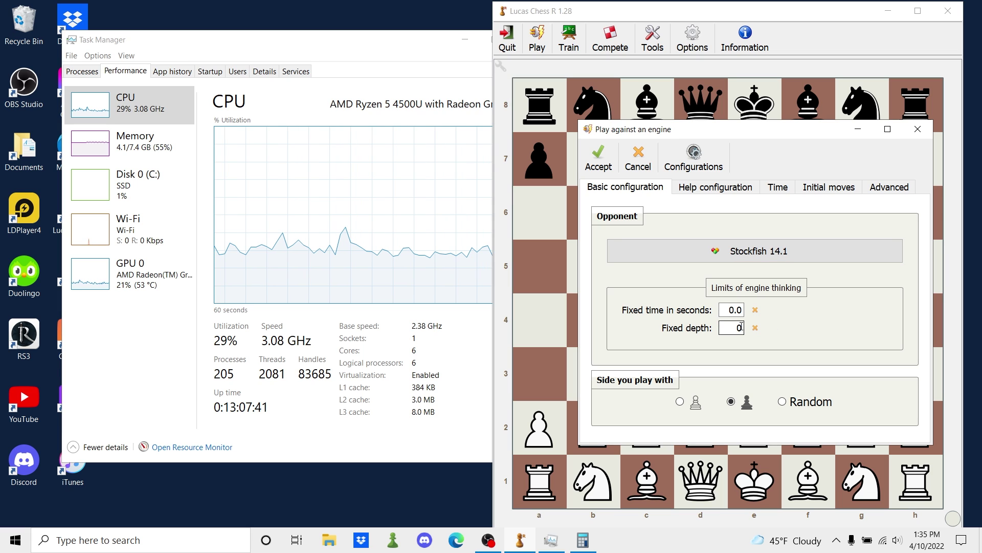
Set the engine's fixed depth to 50 and choose to play with the black pieces.
double_click(740, 327)
type("50")
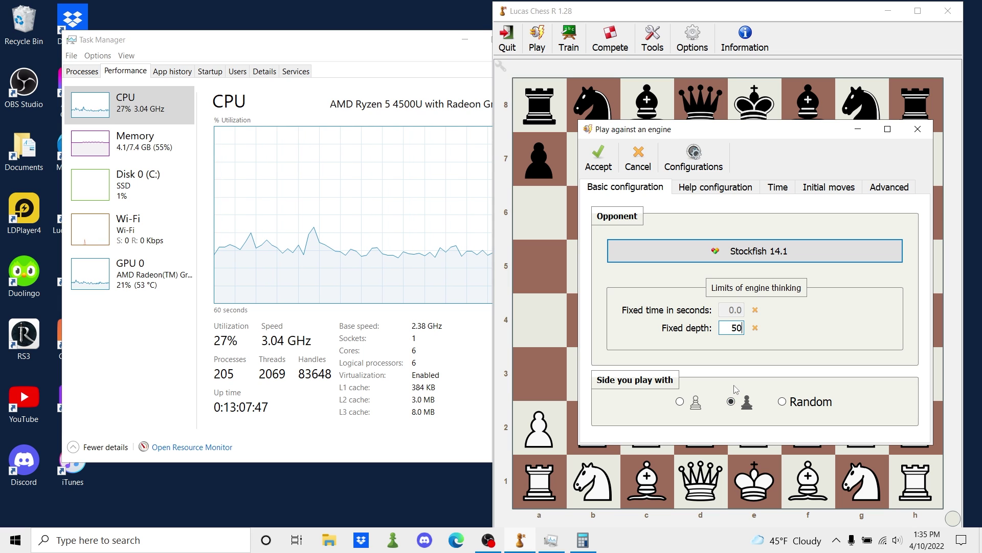
left_click(731, 401)
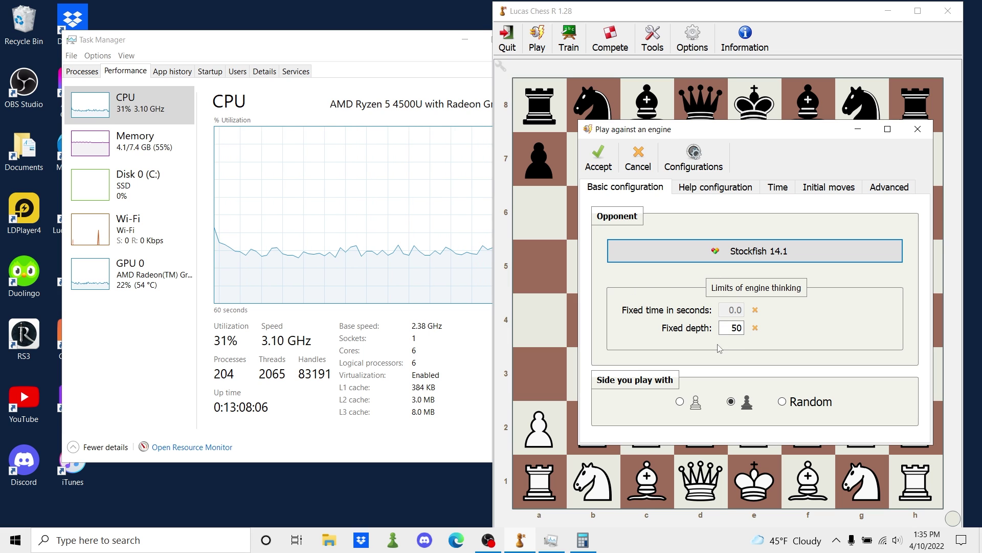
Reset the game's start position to the standard setup and move the white king from e1 to e4.
left_click(700, 191)
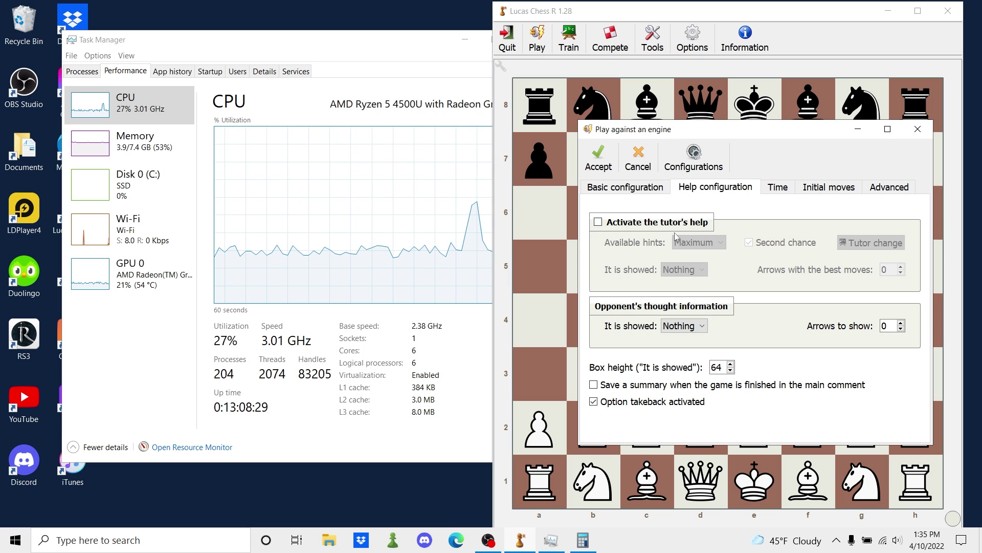
left_click(777, 187)
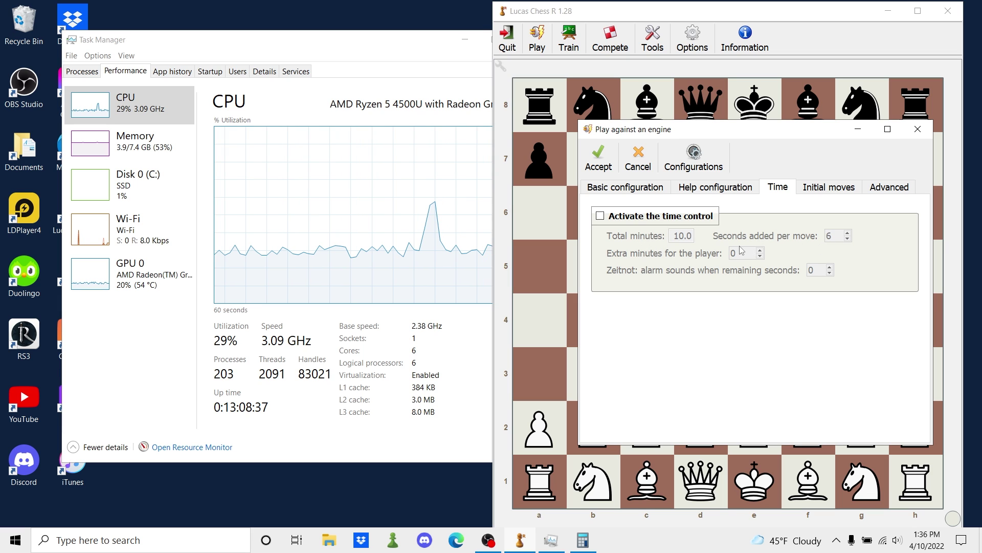
left_click(824, 188)
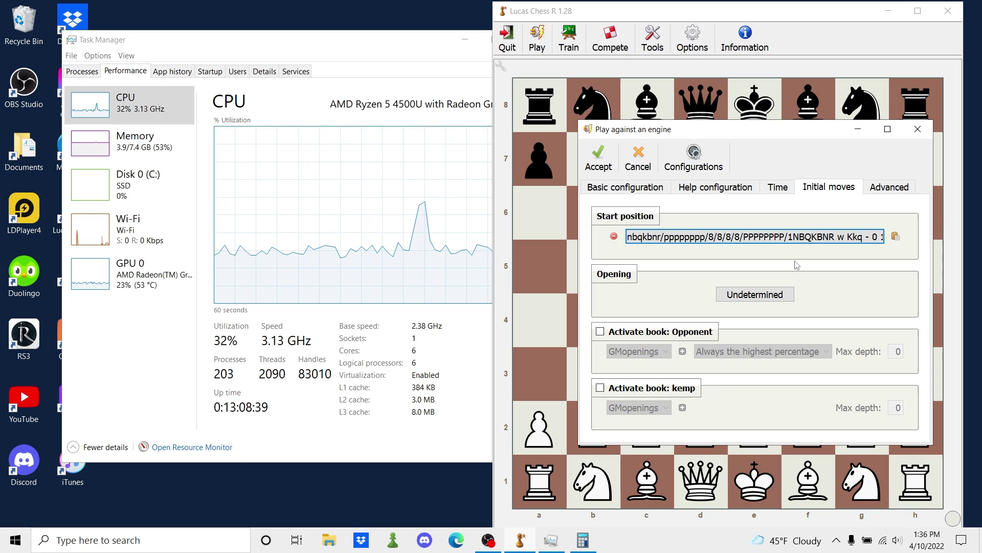
left_click(780, 238)
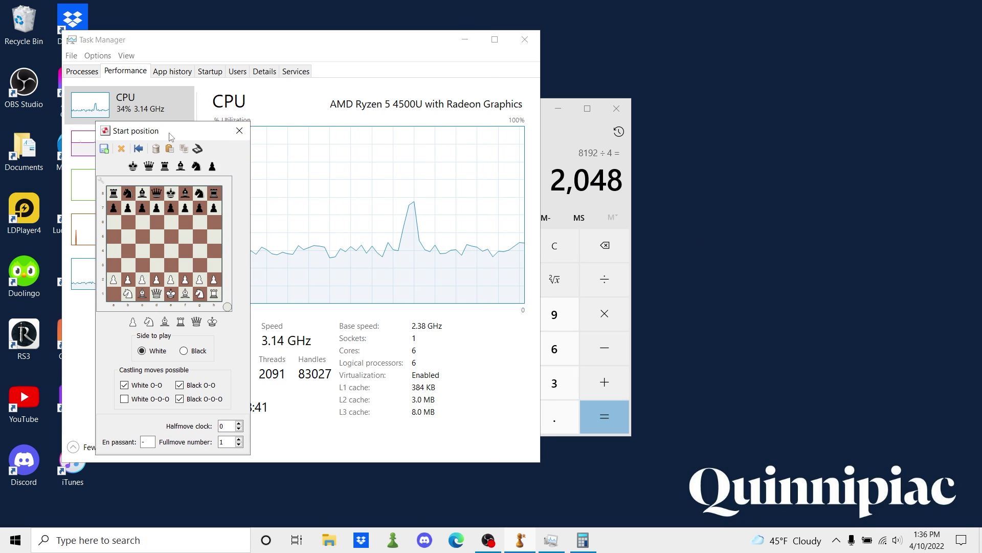
left_click_drag(168, 131, 411, 118)
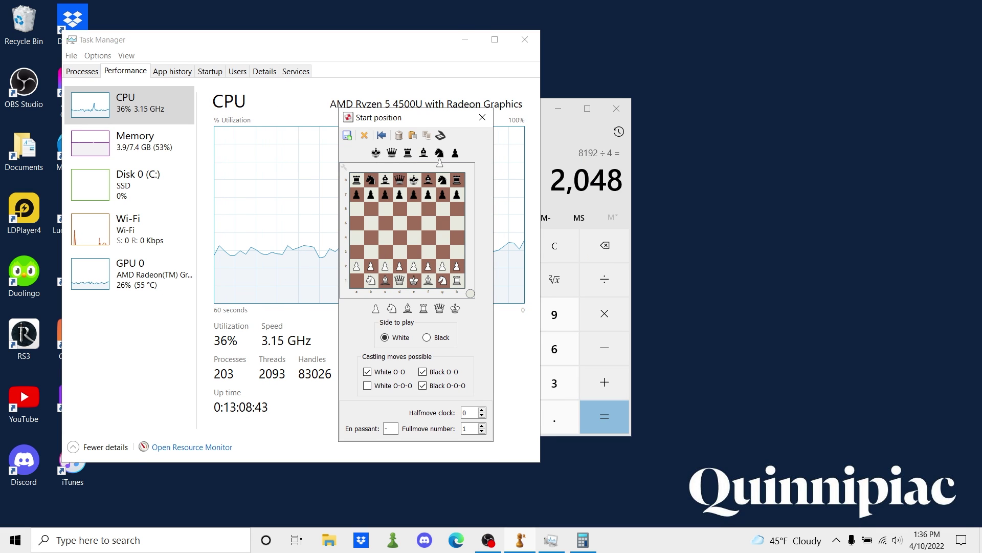
left_click(382, 135)
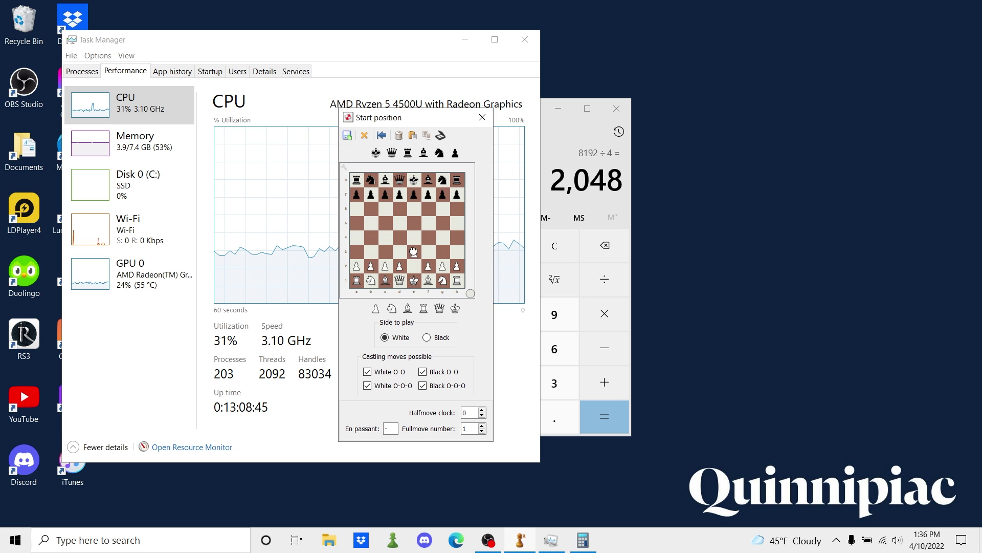
left_click_drag(414, 279, 414, 237)
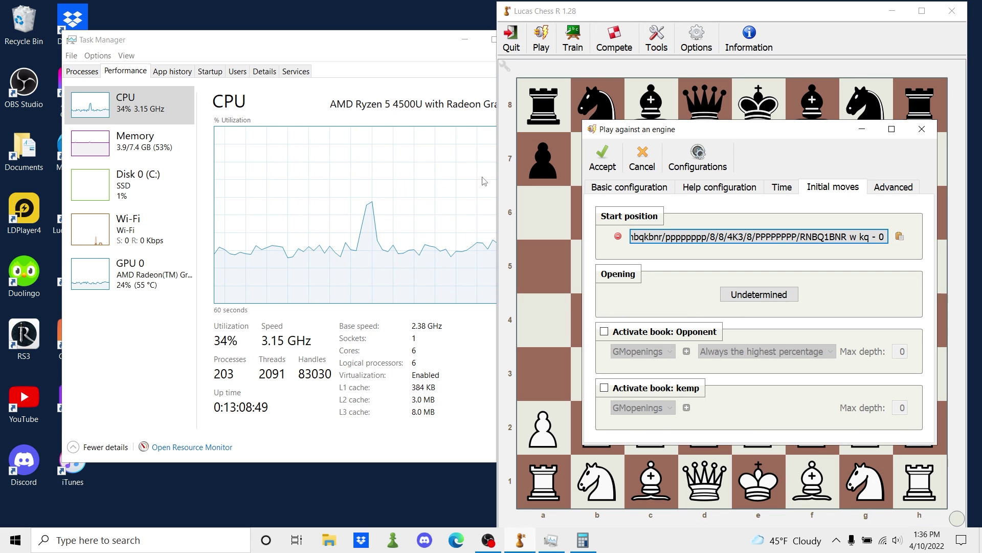
Review the engine's advanced UCI options, keeping its strength at Best move and Resign/draw by engine at Never.
left_click(893, 187)
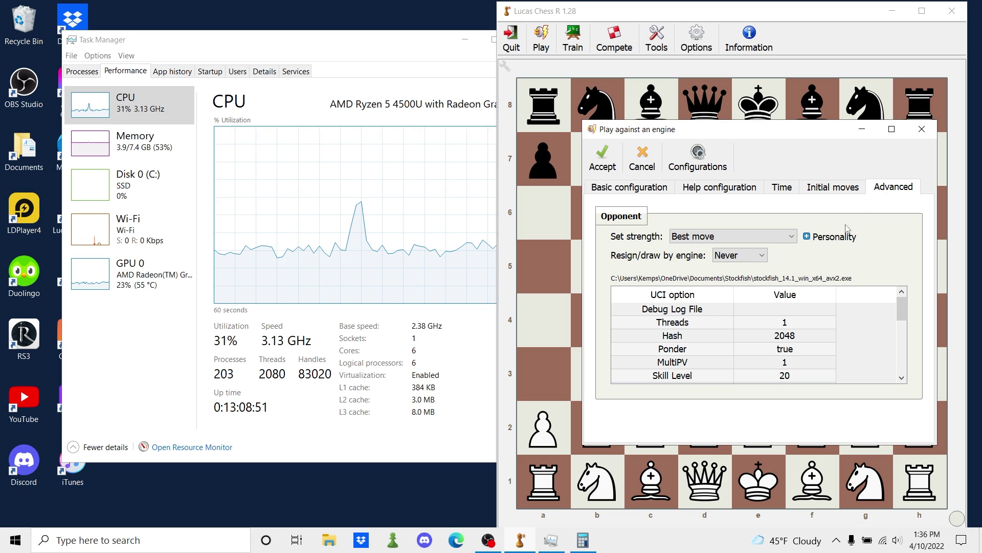
scroll(784, 335, "down", 5)
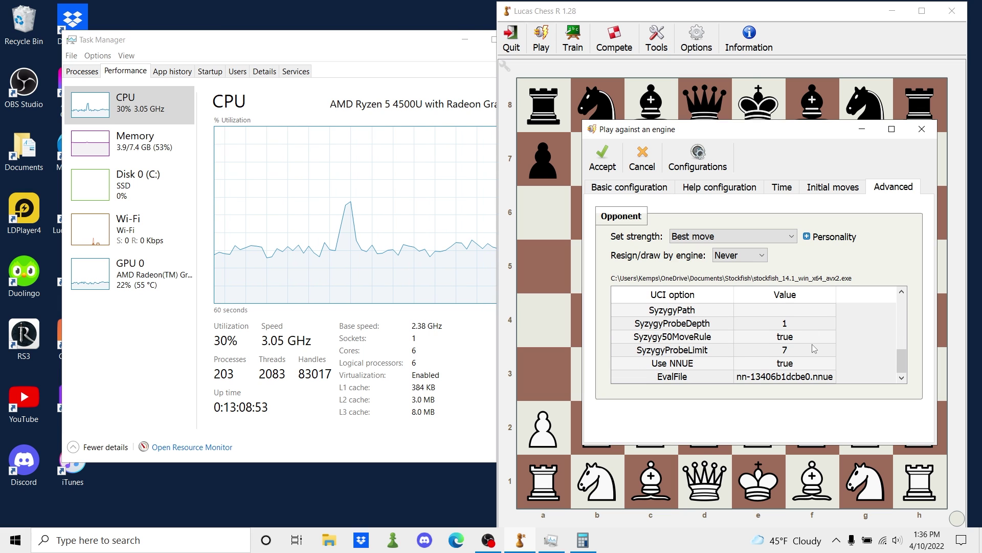
scroll(811, 353, "up", 5)
scroll(811, 353, "up", 1)
left_click(744, 236)
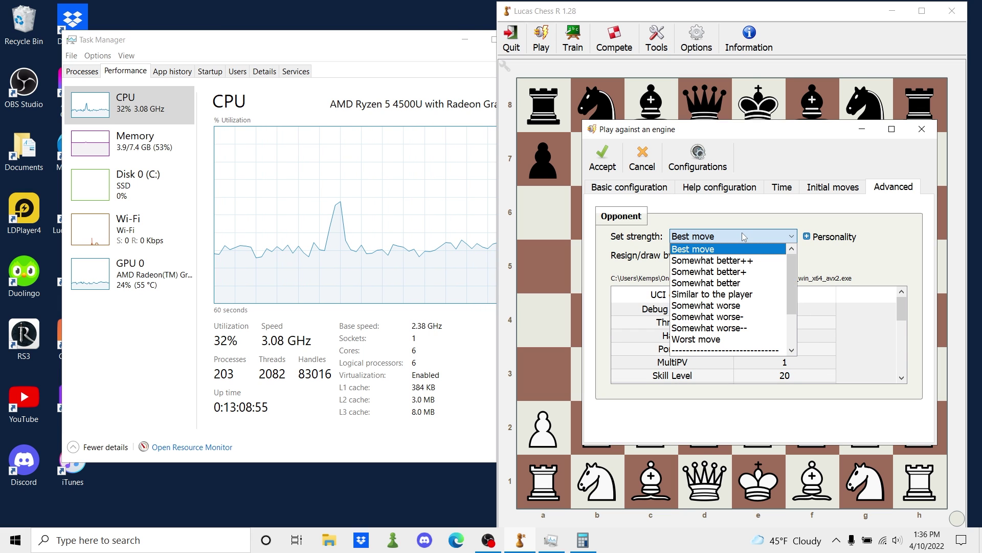
left_click(734, 251)
left_click(727, 255)
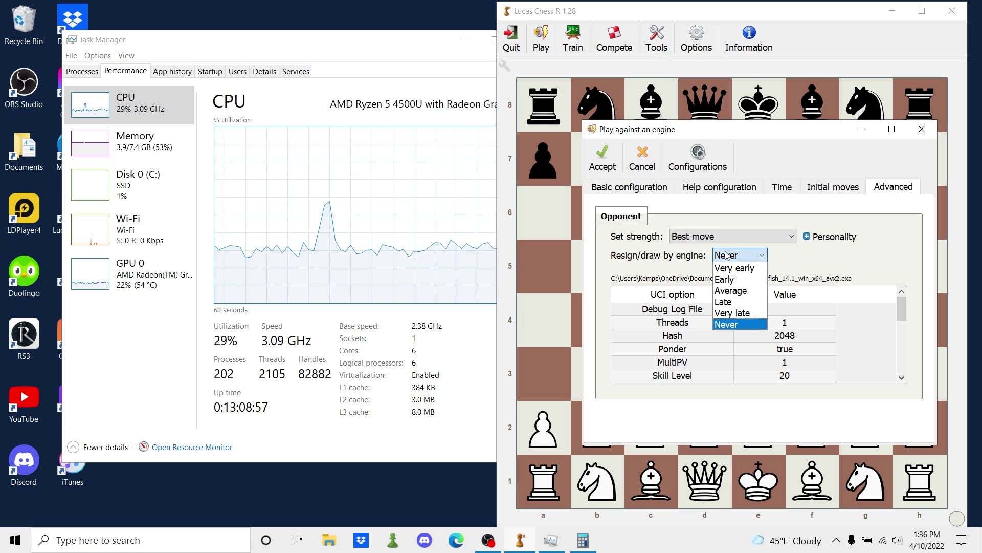
left_click(746, 326)
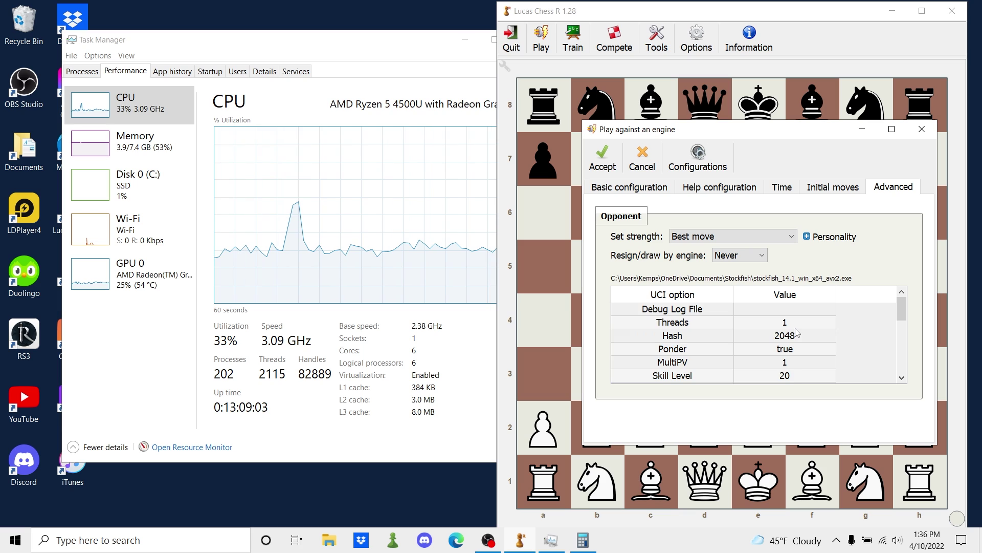
scroll(797, 333, "down", 1)
scroll(797, 333, "up", 1)
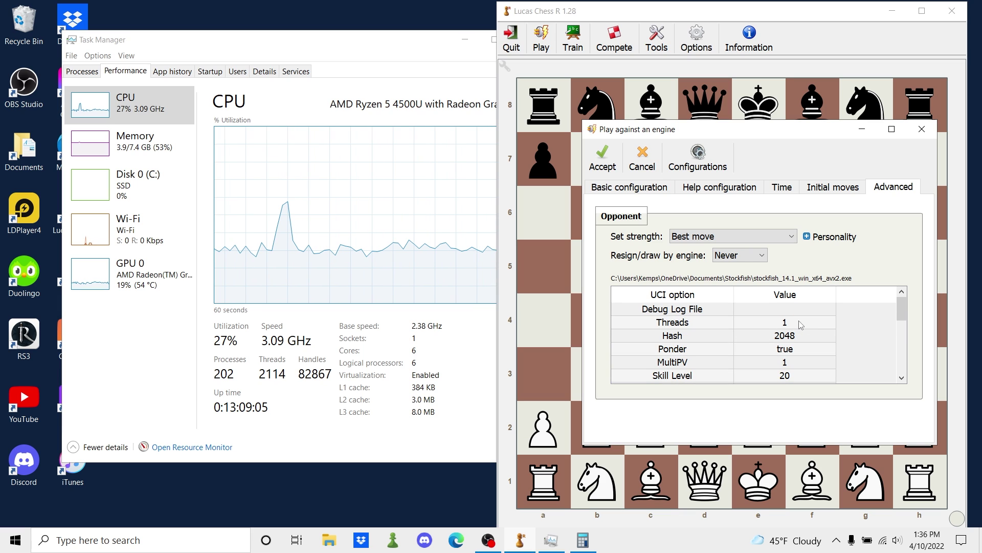
scroll(801, 341, "down", 1)
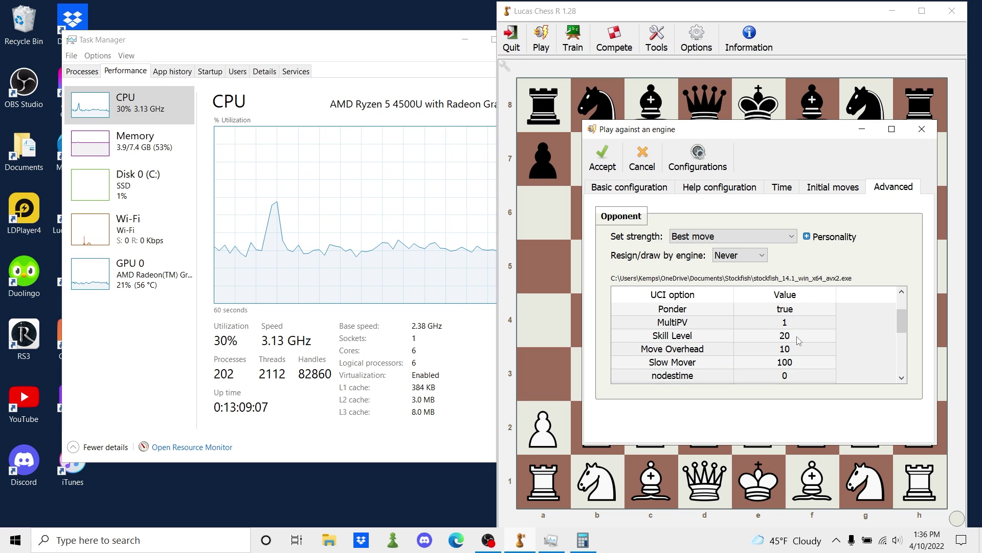
scroll(801, 342, "up", 1)
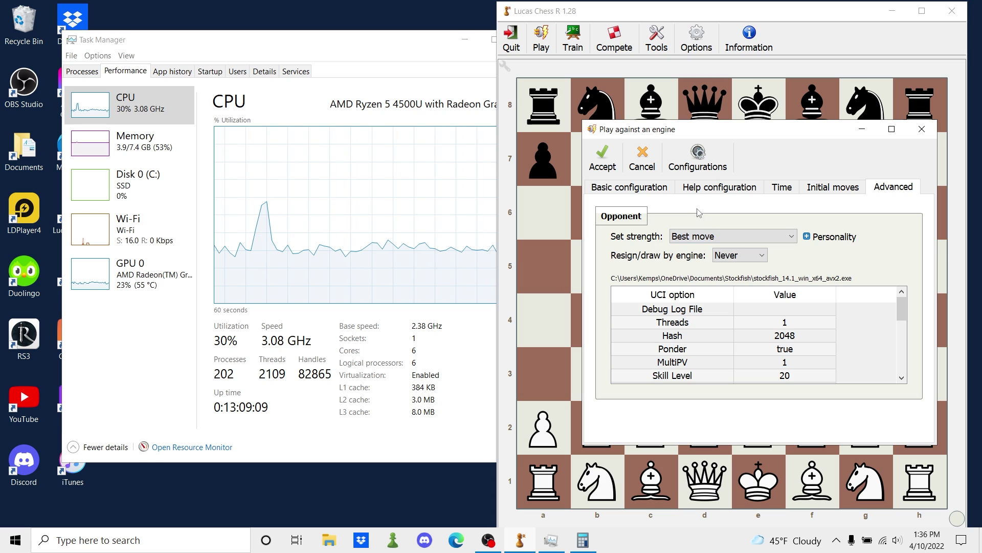
Set the engine's fixed depth to 25.
left_click(629, 187)
double_click(740, 327)
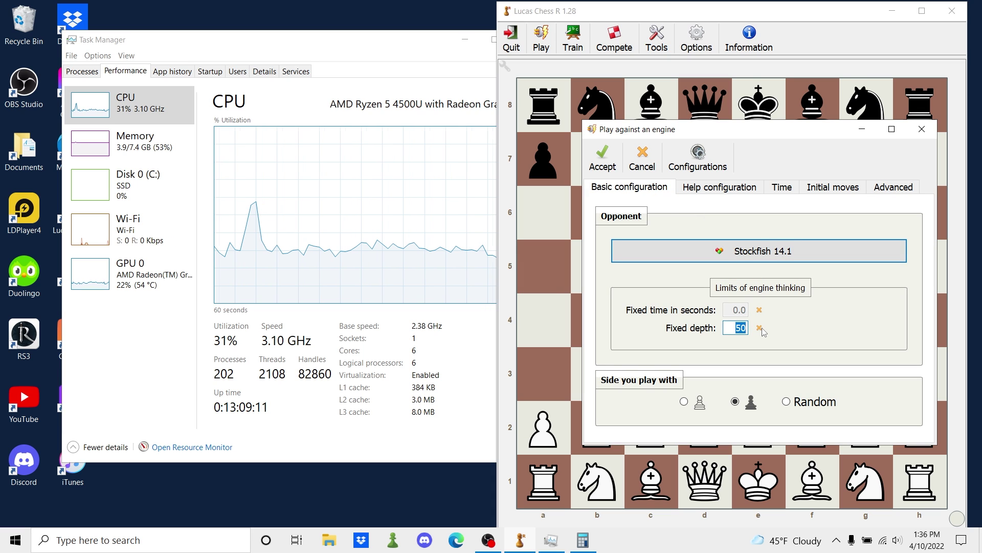
type("25")
Set the engine's Hash UCI option to 256.
left_click(893, 187)
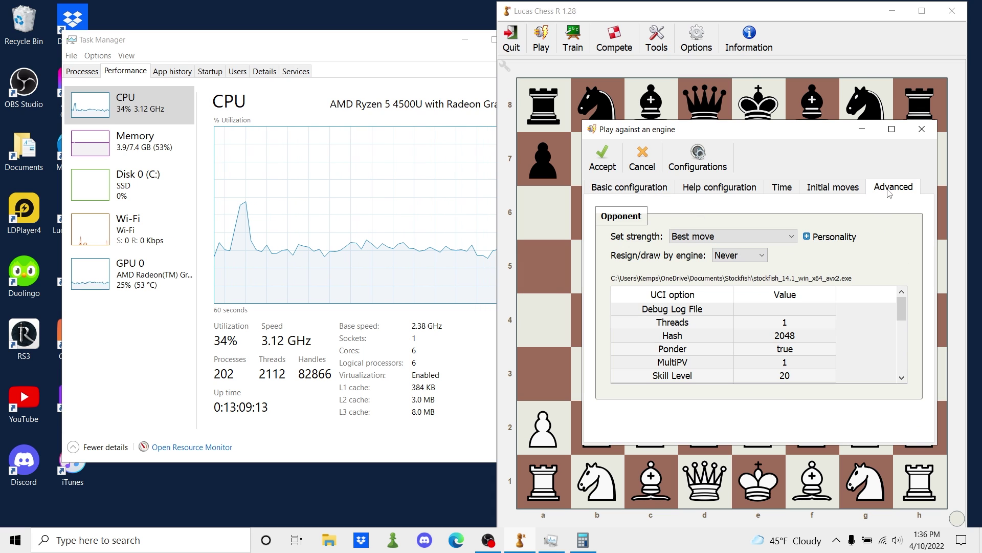
double_click(795, 337)
type("2")
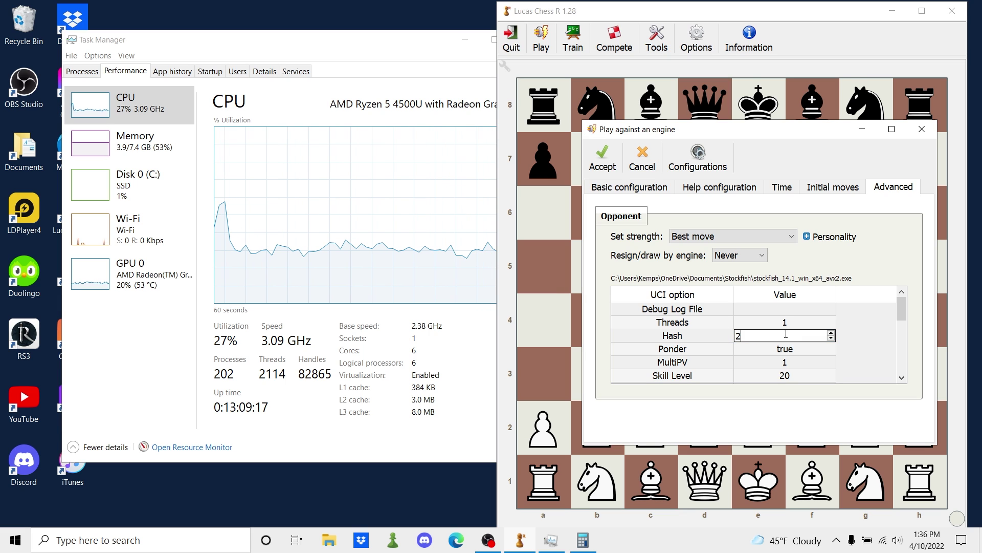
type("56")
key("Return")
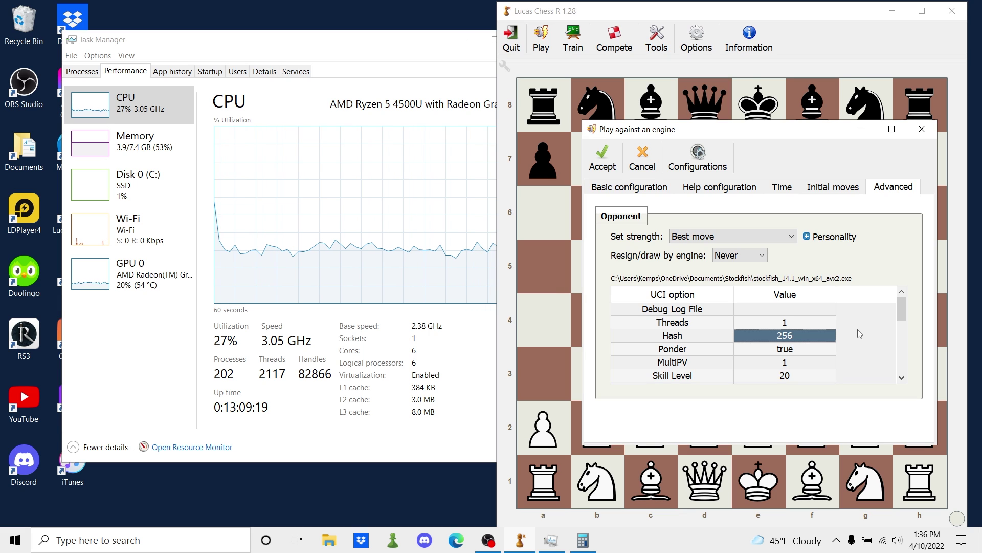
Start the game against Stockfish 14.1 and force the engine to play its first move immediately.
scroll(806, 343, "down", 1)
scroll(803, 342, "up", 1)
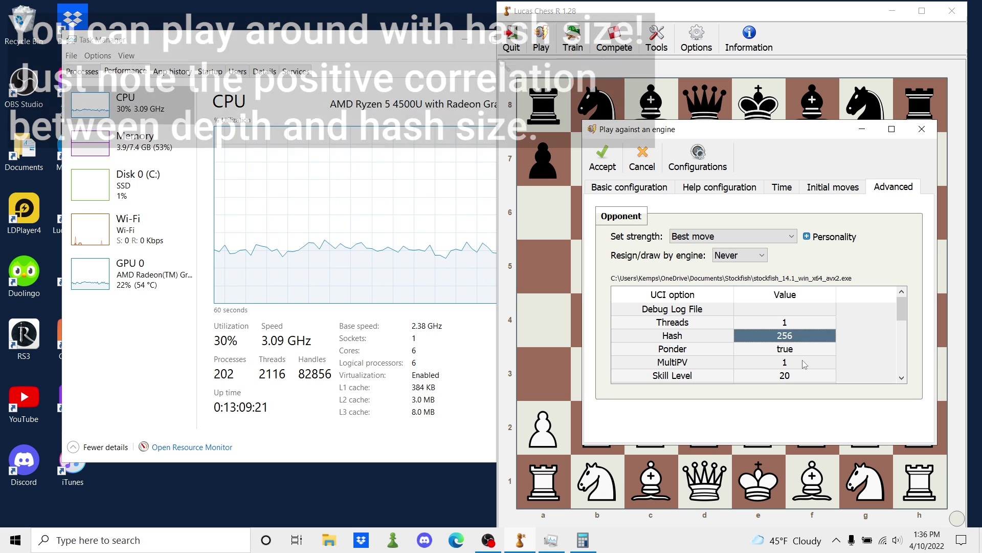
scroll(795, 341, "down", 2)
scroll(795, 340, "down", 3)
scroll(793, 347, "up", 5)
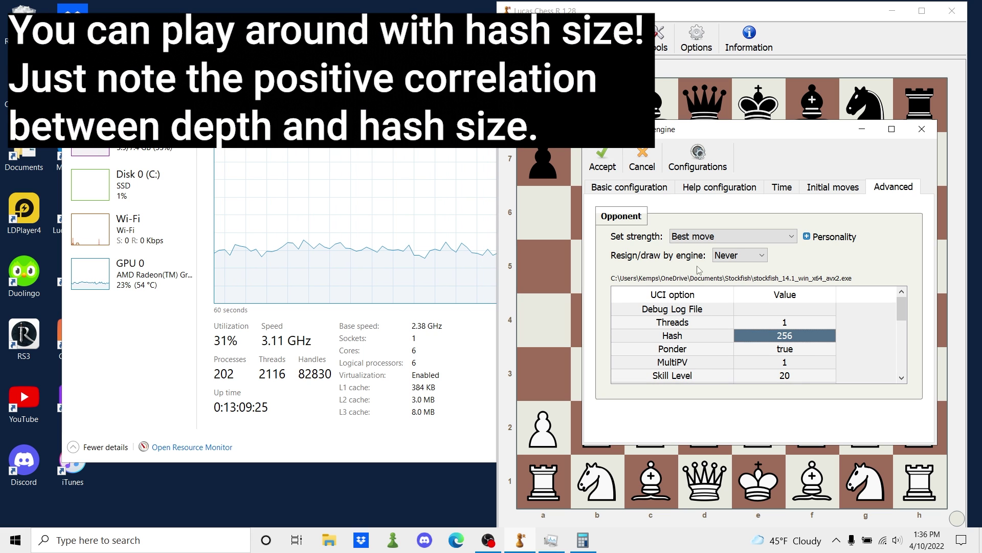
left_click(603, 158)
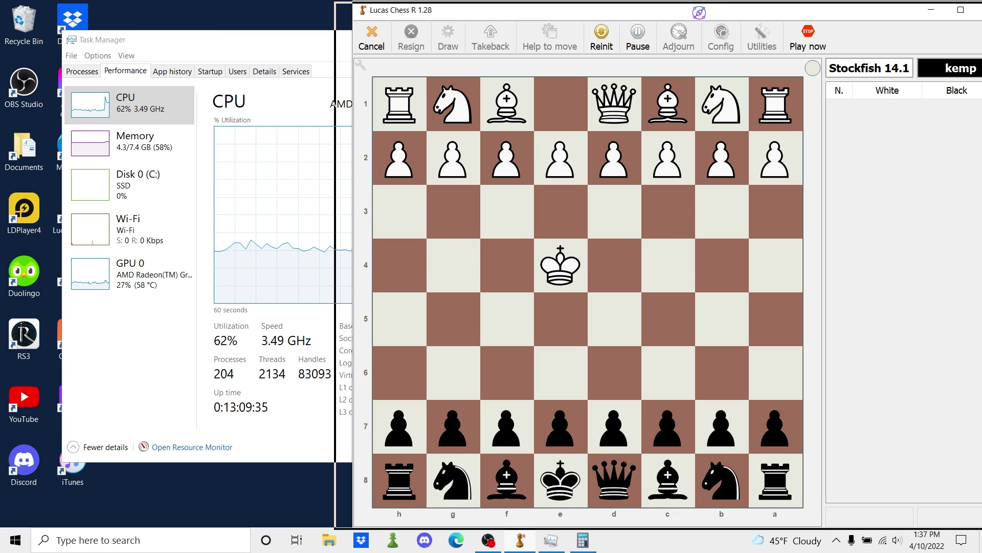
left_click_drag(723, 8, 698, 9)
left_click(784, 39)
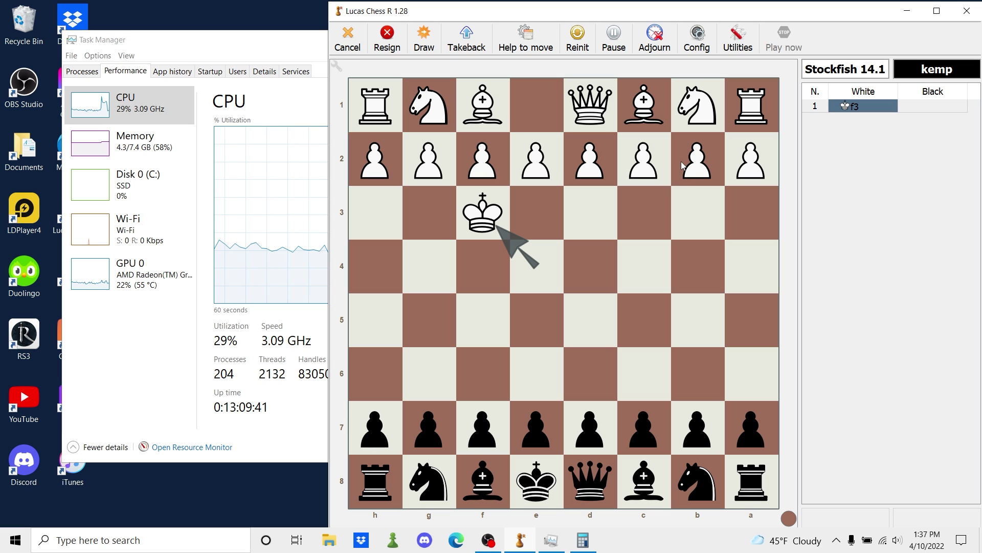
Examine the computer's memory usage in Task Manager with the game paused and again with it resumed.
left_click(614, 37)
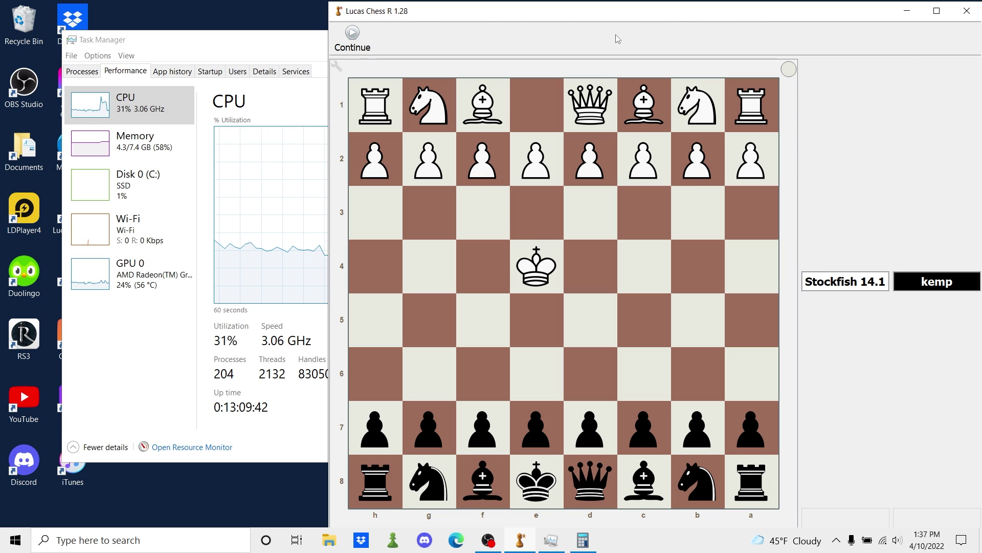
left_click(293, 95)
left_click(129, 149)
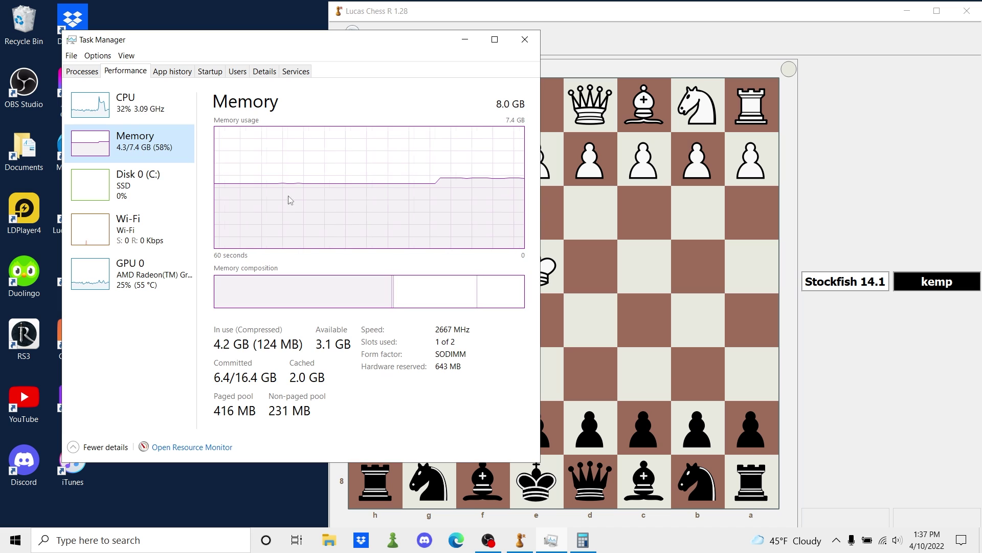
left_click(679, 213)
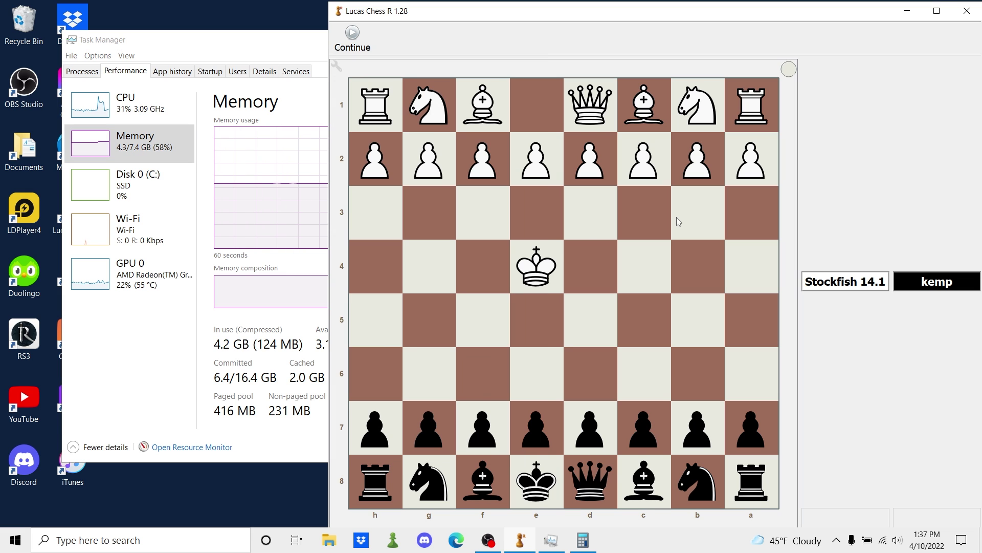
left_click(369, 41)
left_click(295, 45)
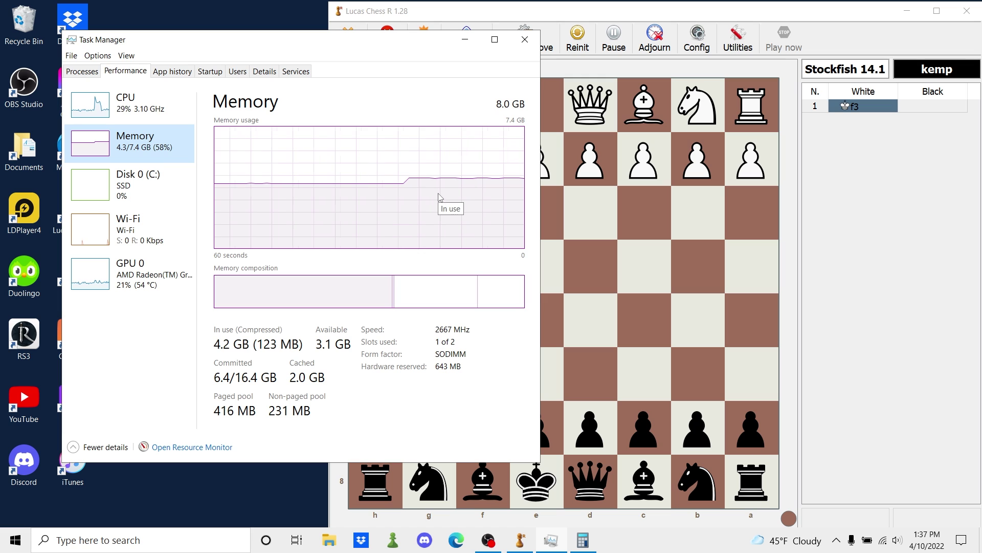
left_click(674, 220)
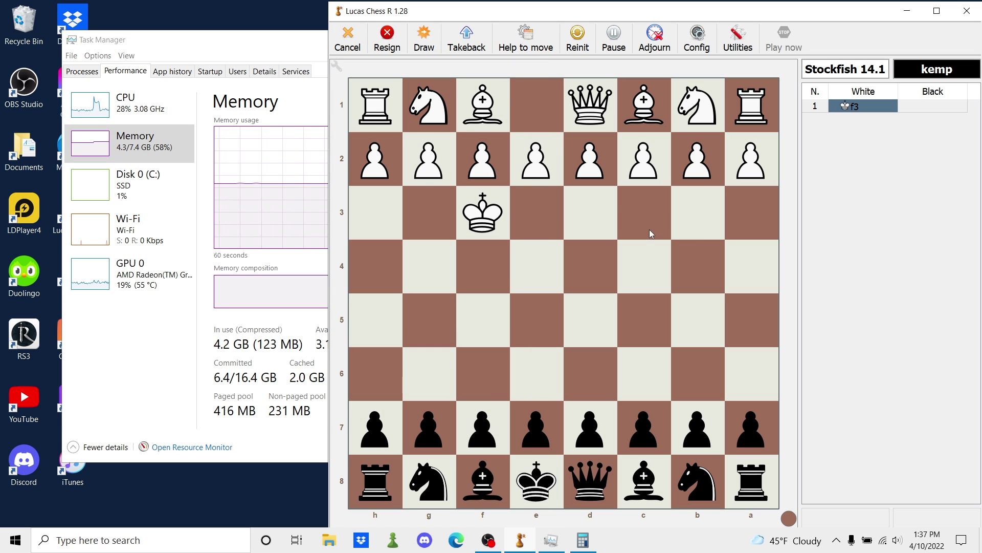
Resign the game against Stockfish 14.1 and close it.
left_click(387, 39)
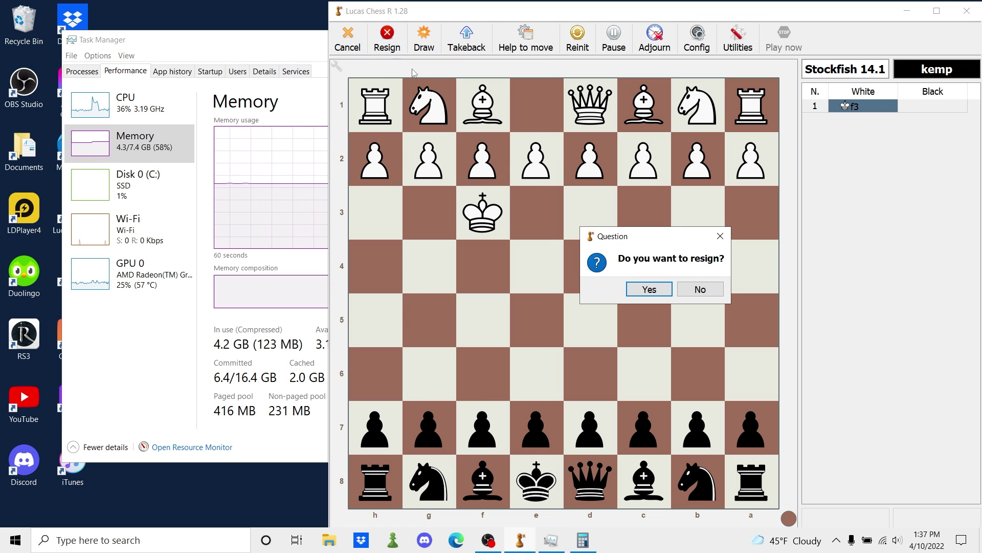
left_click(635, 288)
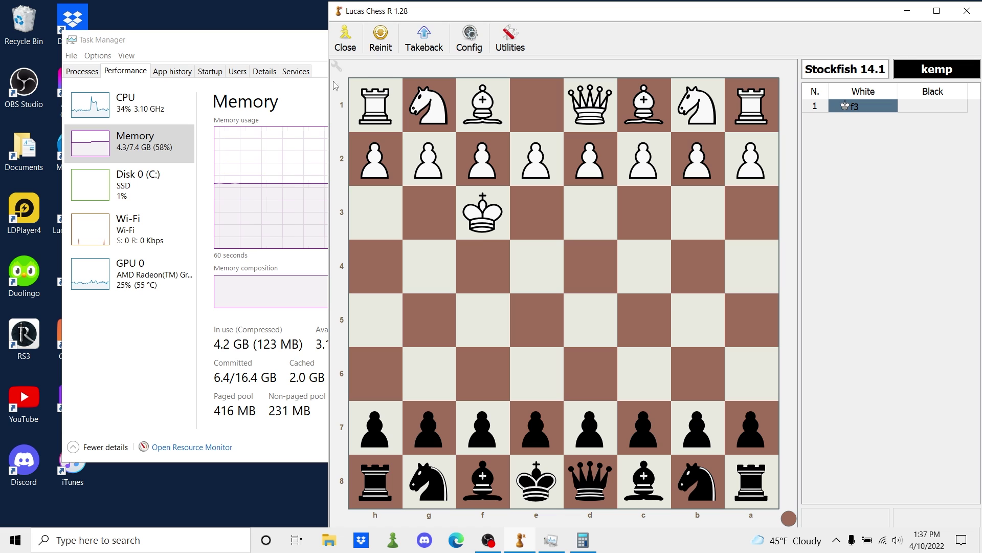
left_click(359, 41)
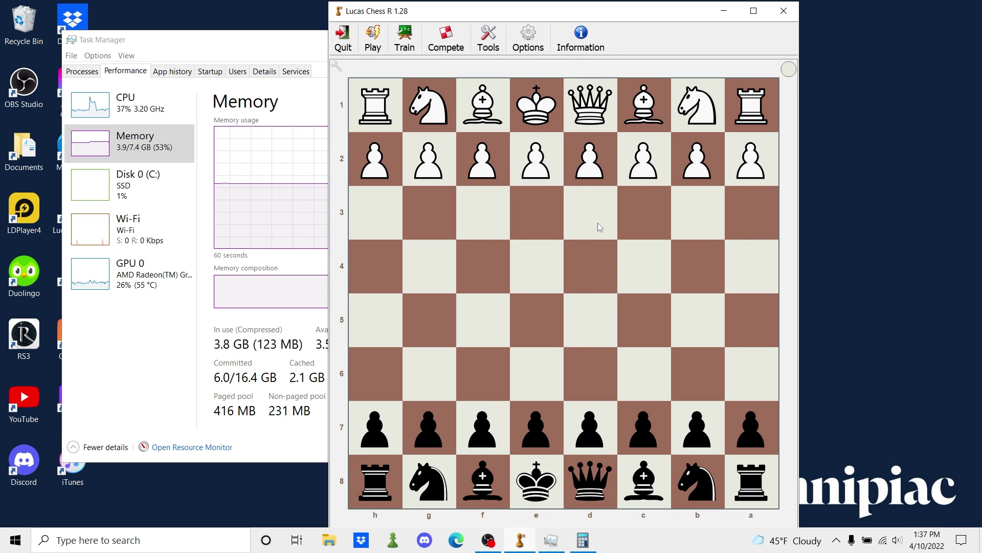
Start setting up another game against the engine with a fixed depth of 50.
left_click(373, 41)
left_click(429, 56)
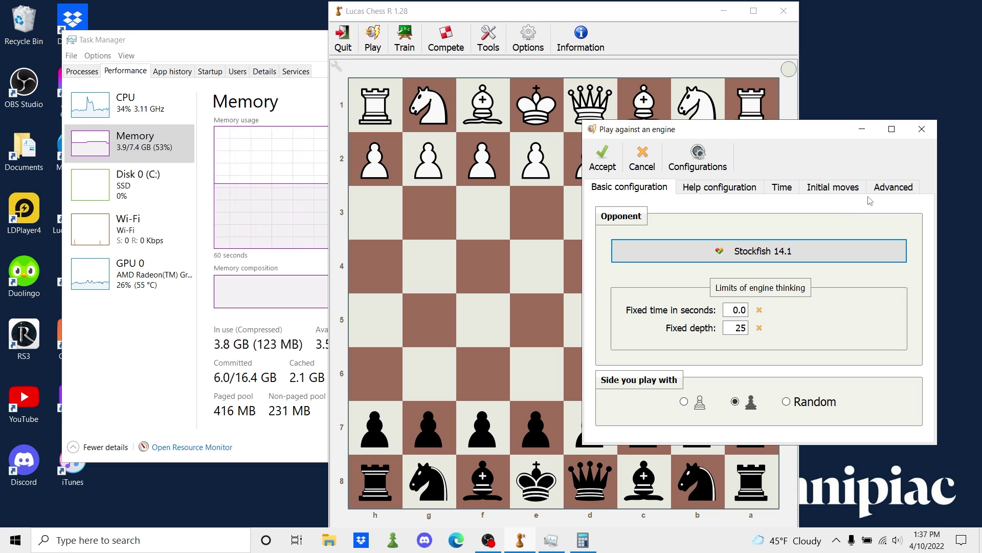
double_click(739, 328)
type("50")
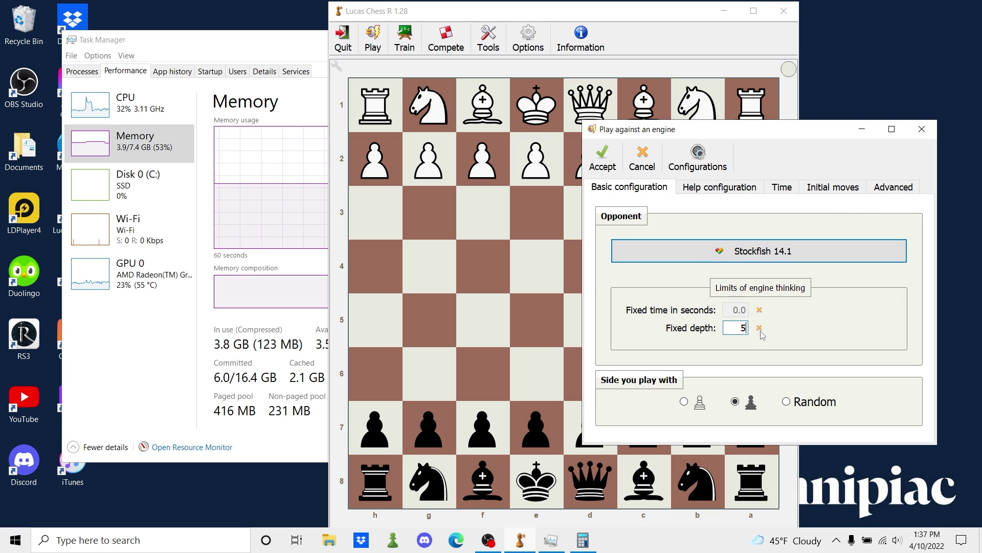
Set the engine's Hash option to 2048 and start the game against Stockfish 14.1.
left_click(893, 187)
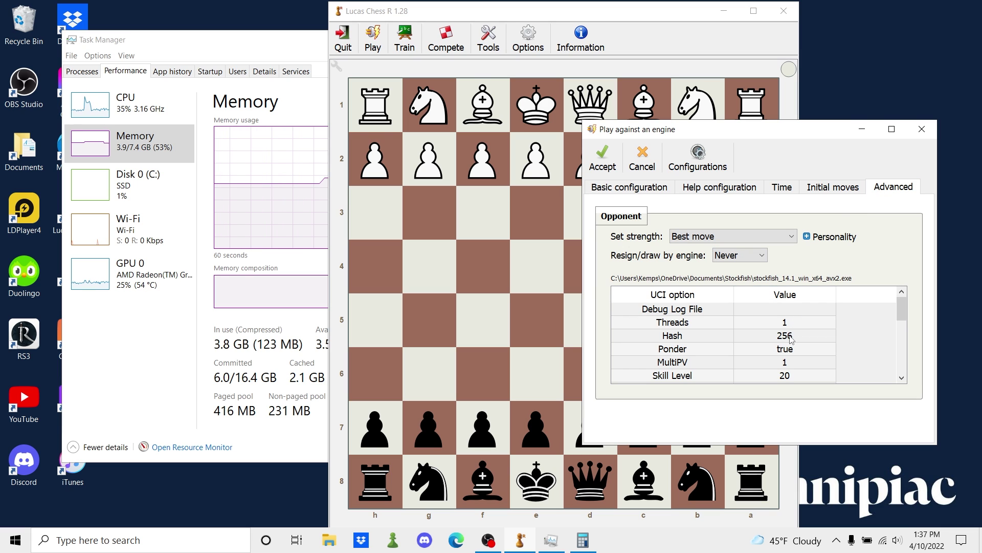
double_click(792, 335)
type("20")
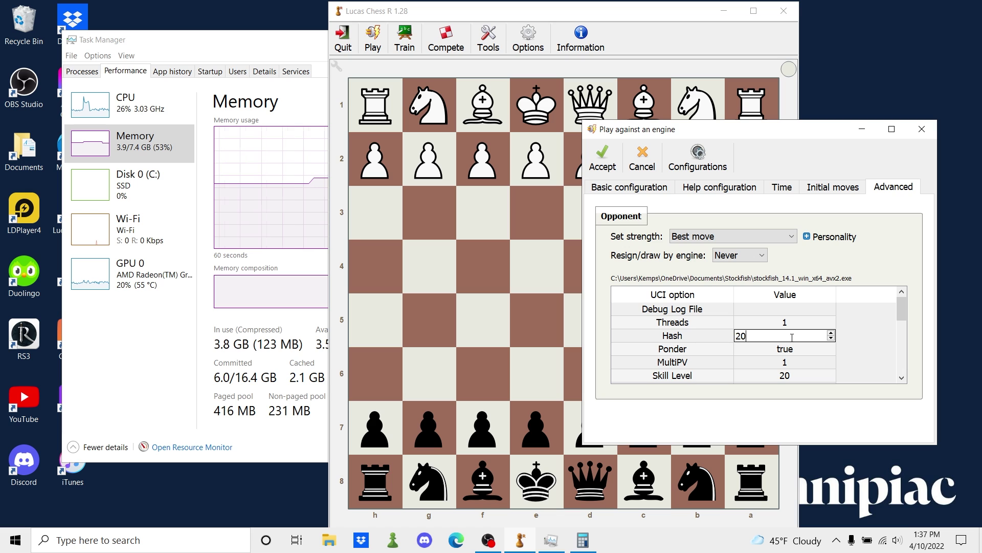
type("48")
key("Return")
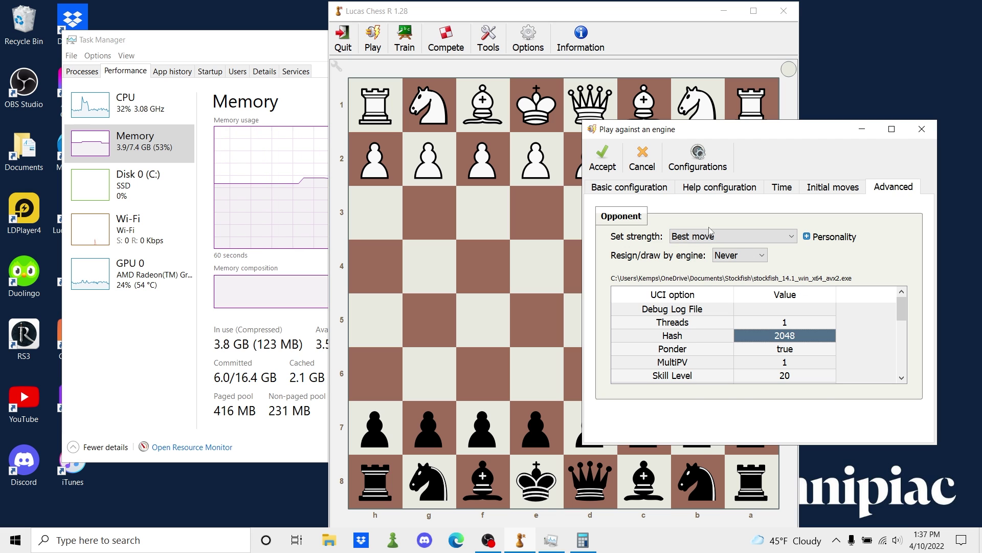
left_click(643, 189)
left_click(609, 159)
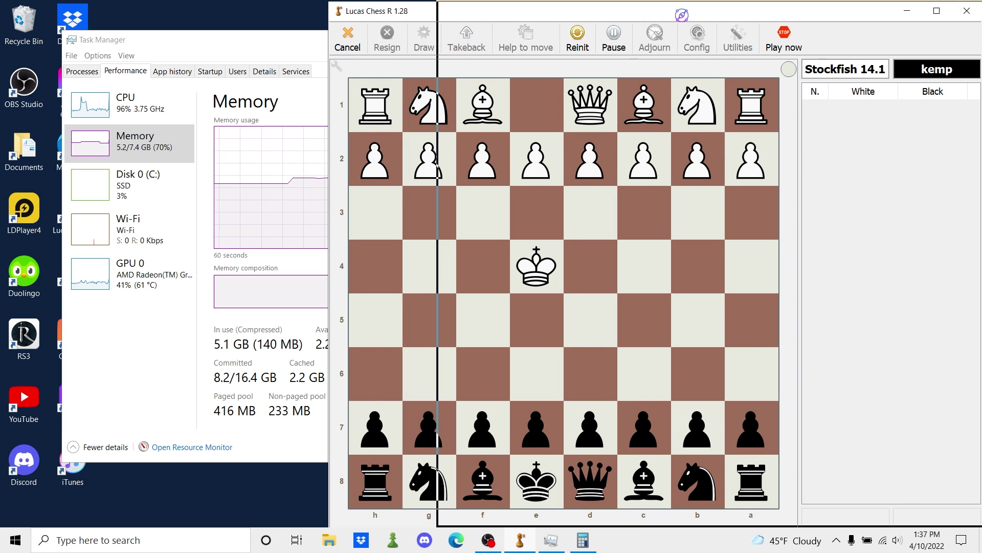
Compare the computer's CPU and memory usage in Task Manager while the engine thinks, and close Task Manager.
left_click_drag(573, 18, 681, 11)
left_click(401, 41)
left_click_drag(401, 41, 390, 43)
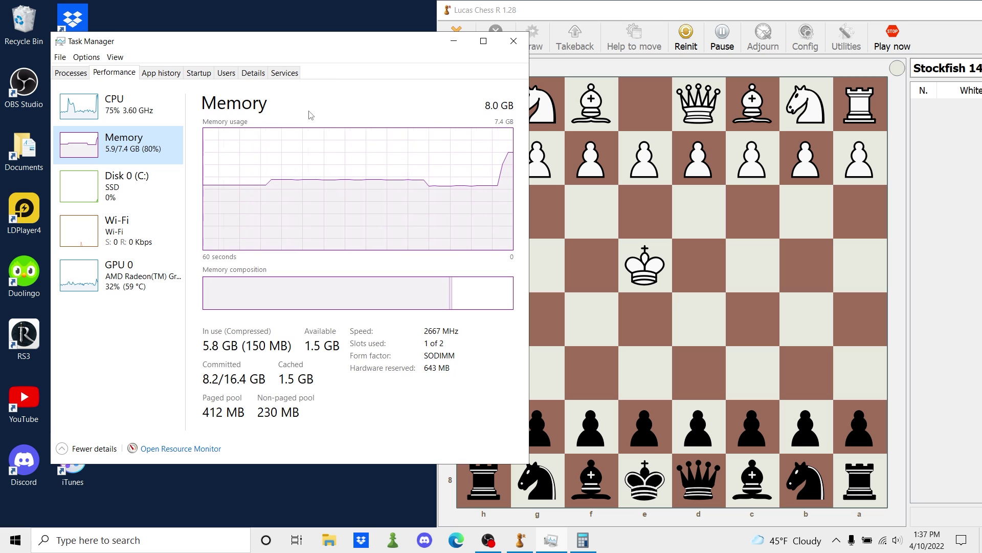
left_click(132, 112)
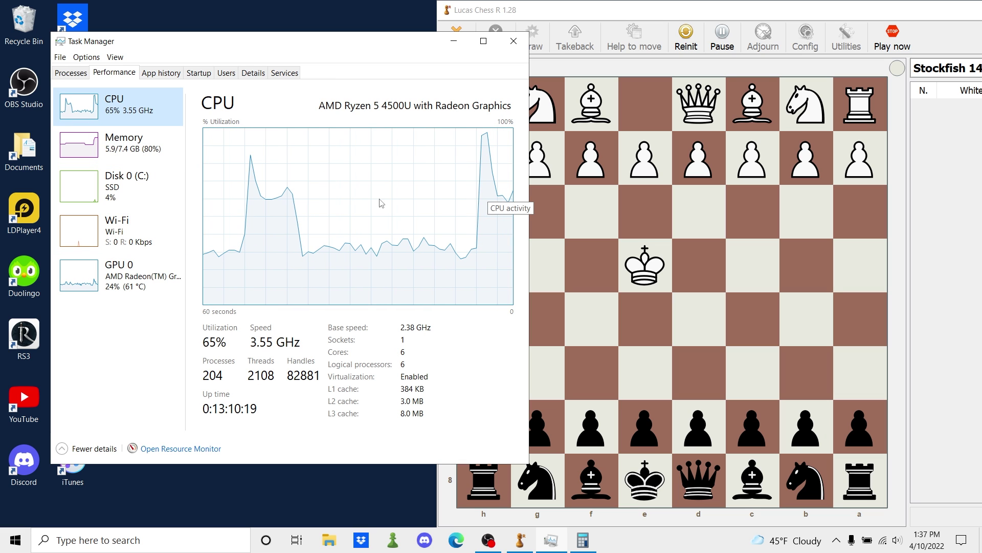
left_click(125, 145)
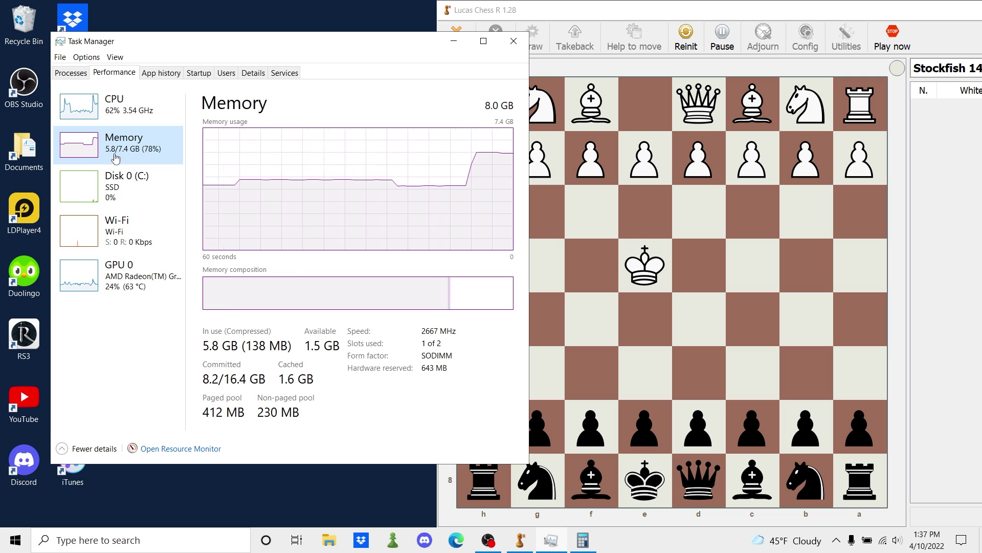
left_click(91, 101)
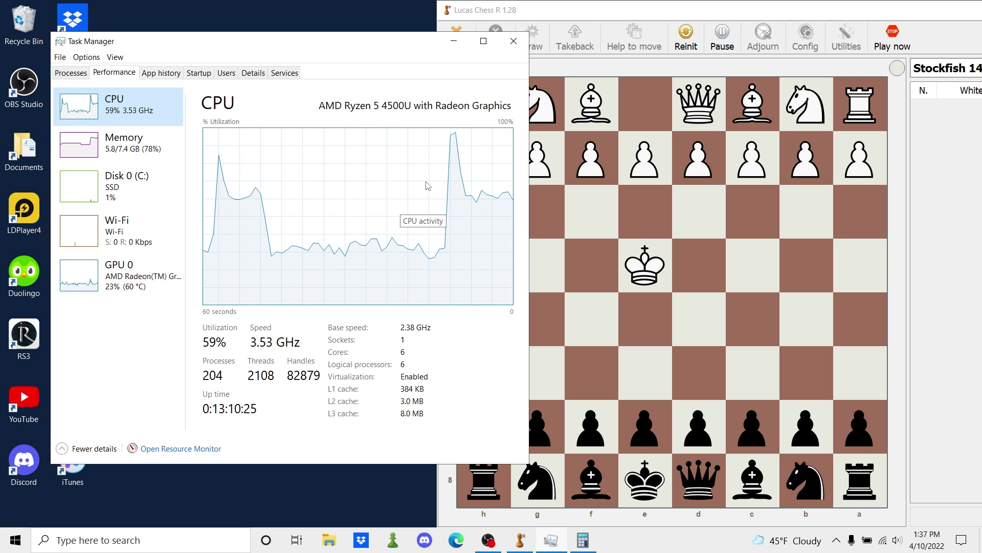
left_click(137, 143)
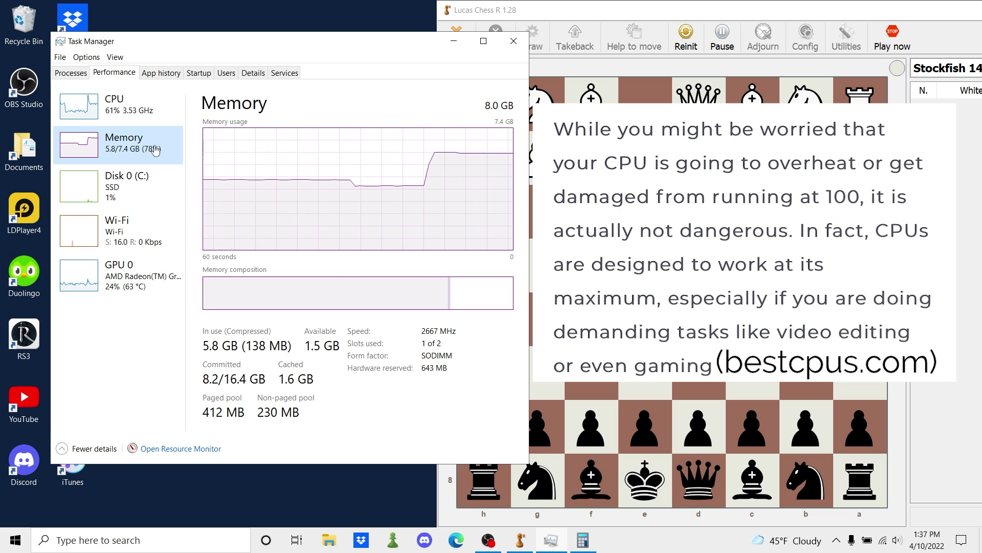
left_click(128, 105)
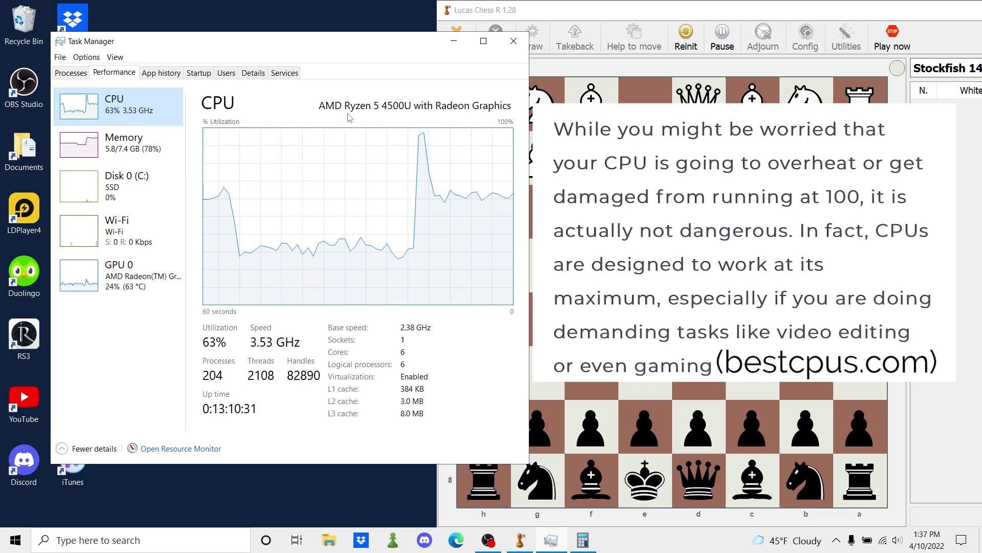
left_click(513, 41)
Force Stockfish 14.1 to play its first move immediately and answer it with the black pawn to d5.
left_click_drag(633, 12, 534, 16)
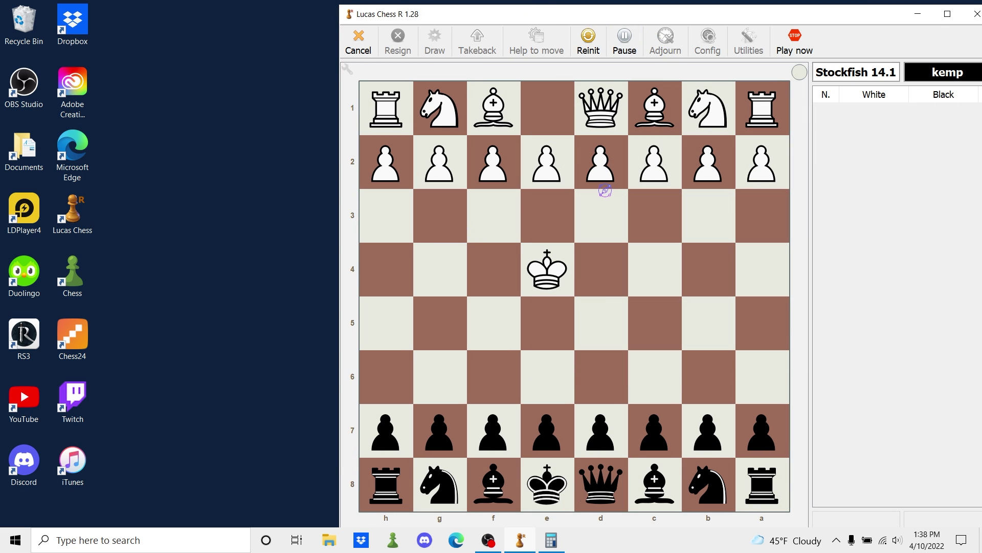
left_click(802, 42)
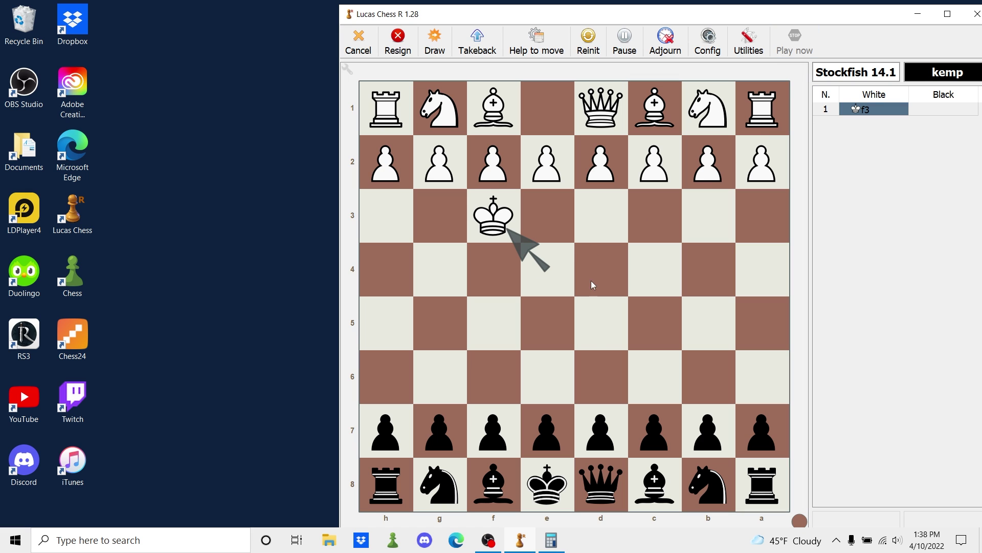
left_click_drag(601, 430, 601, 317)
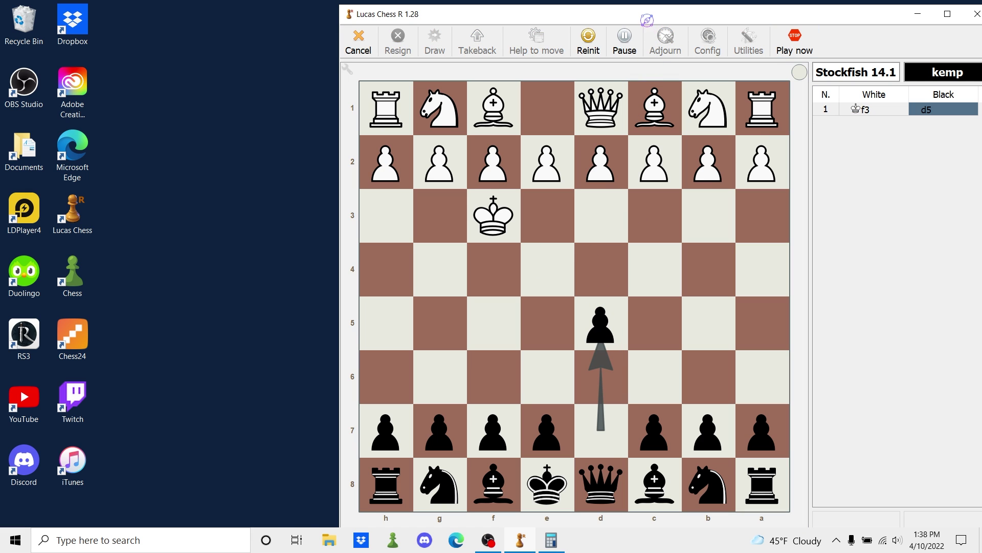
left_click_drag(646, 20, 588, 16)
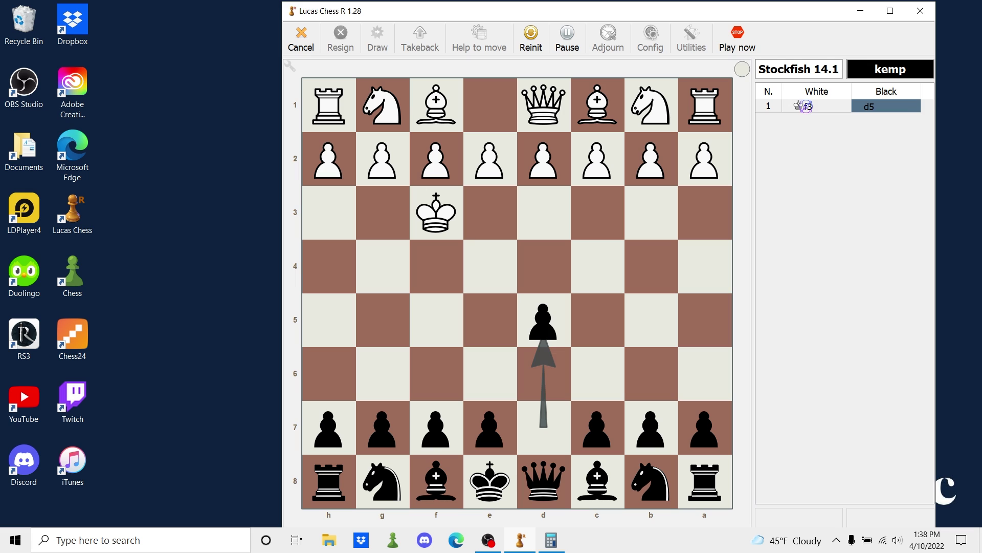
Analyse White's first move and view the configuration options for a new analysis, leaving without running it.
left_click(806, 107)
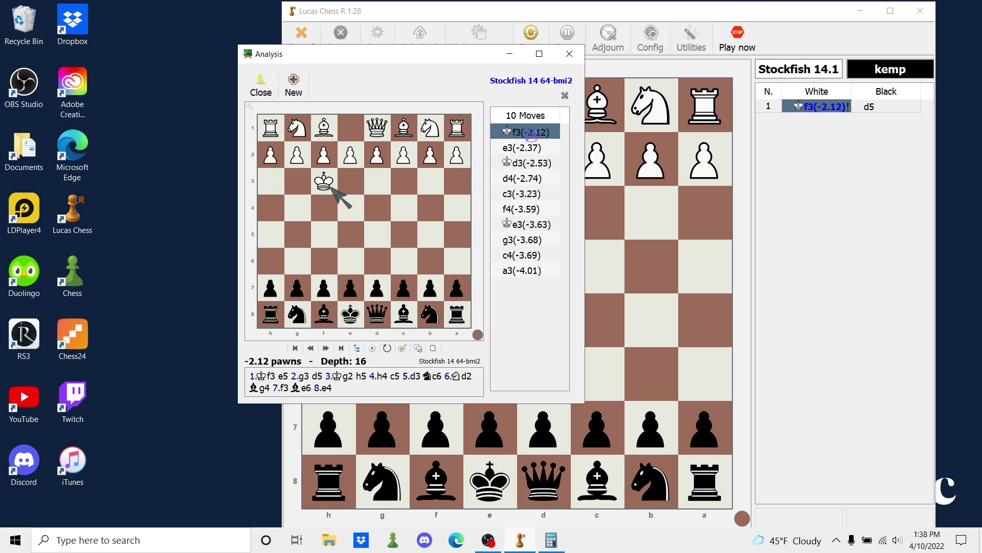
left_click(294, 85)
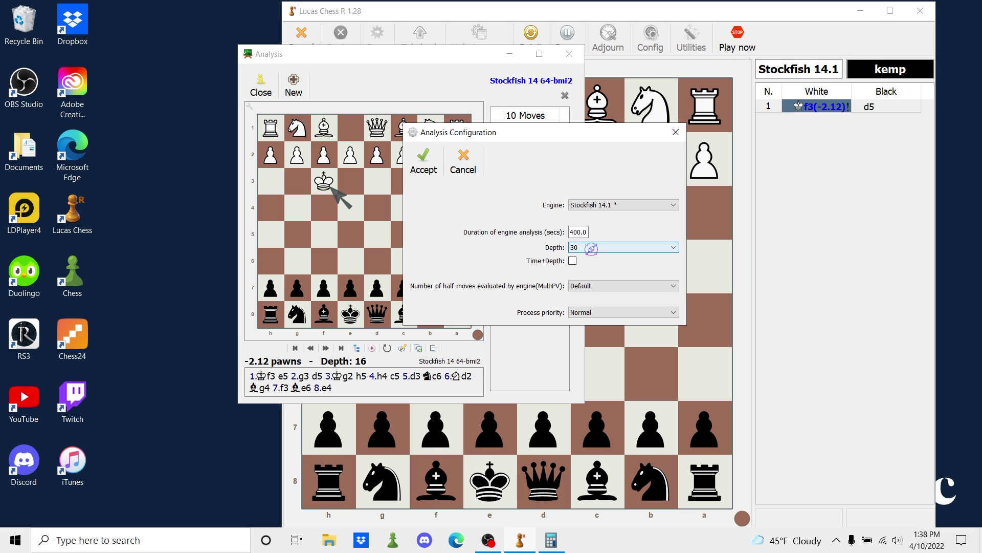
left_click_drag(627, 132, 817, 129)
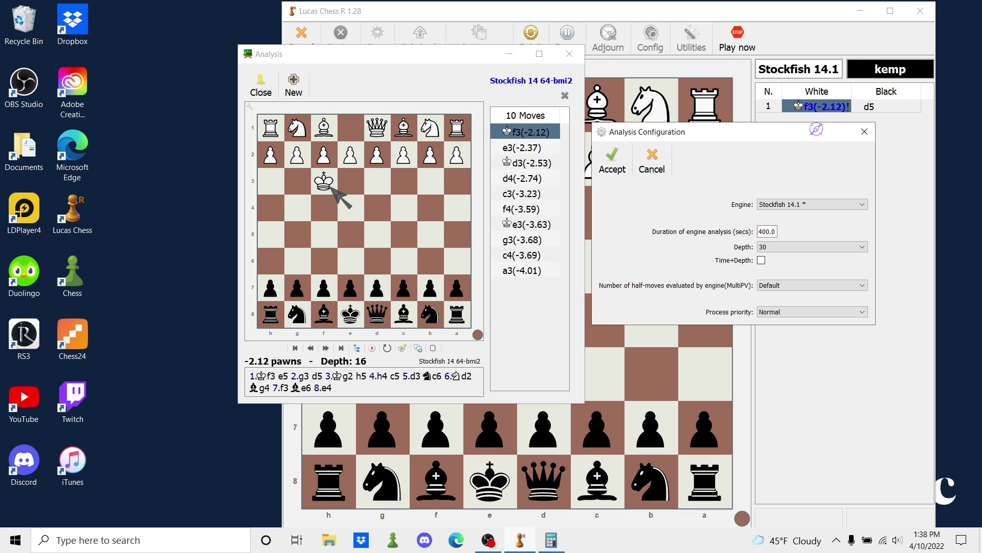
left_click(865, 131)
left_click(570, 54)
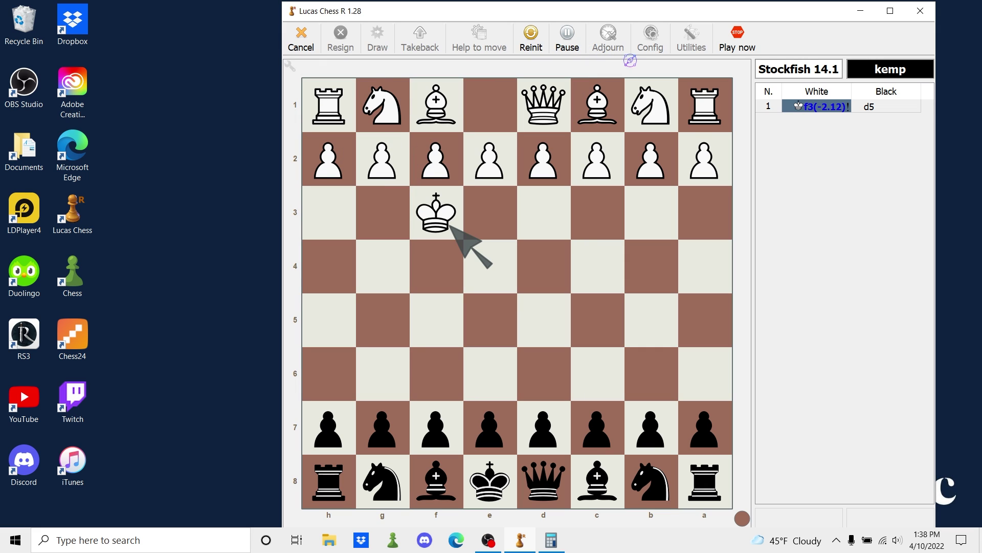
Cancel the game against Stockfish 14.1 and close it.
left_click(301, 38)
left_click(576, 289)
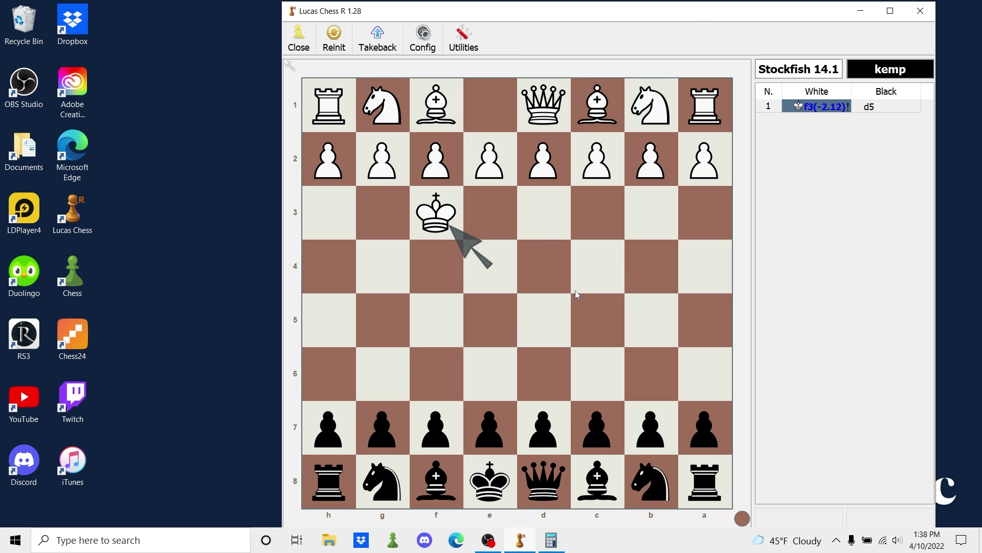
left_click(298, 37)
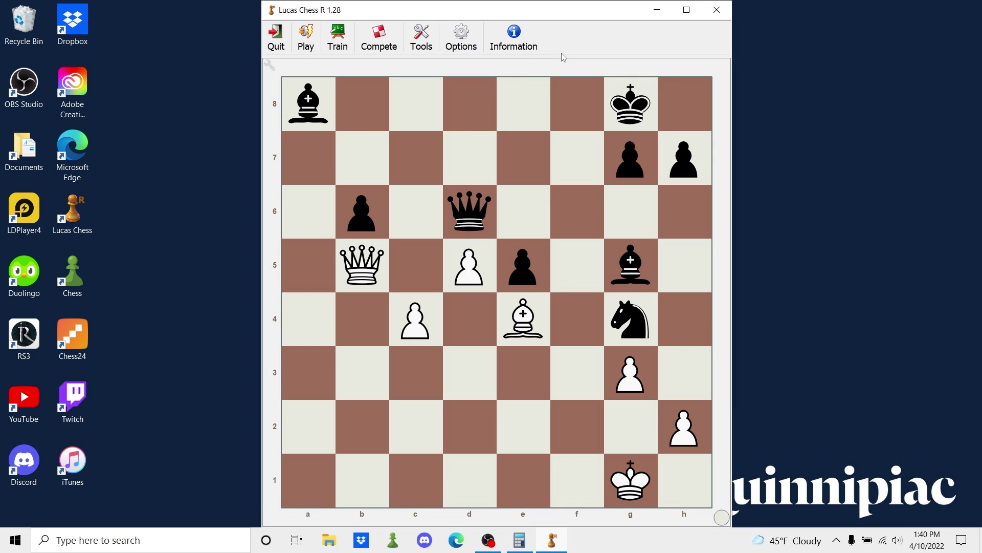
Look through the main board's color themes and settings, leaving without changes.
left_click(461, 36)
mouse_move(492, 69)
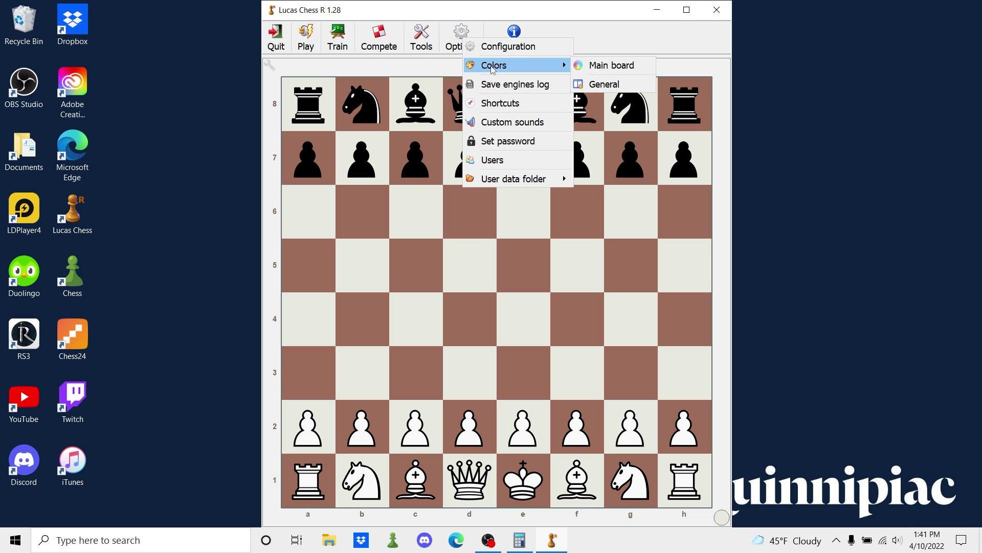
left_click(456, 27)
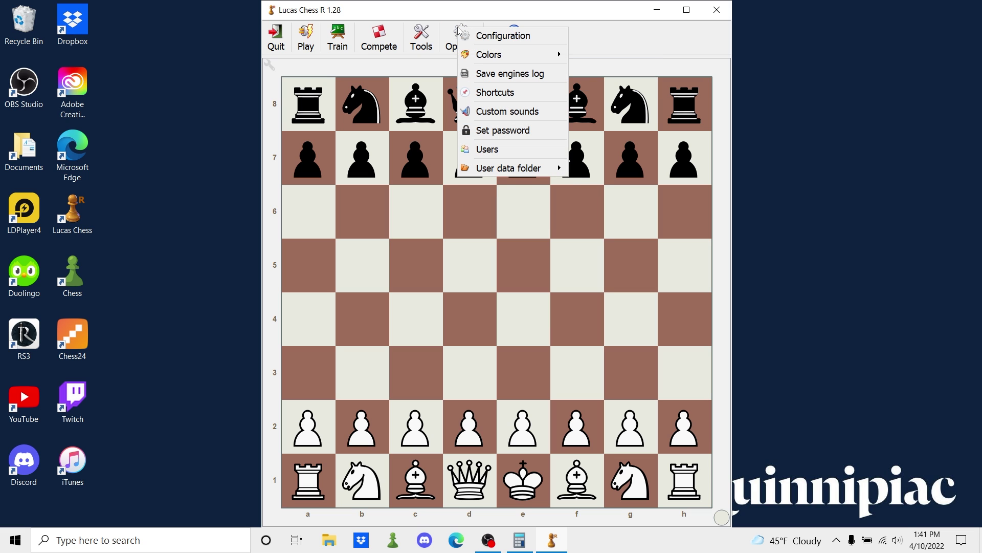
mouse_move(511, 54)
left_click(607, 55)
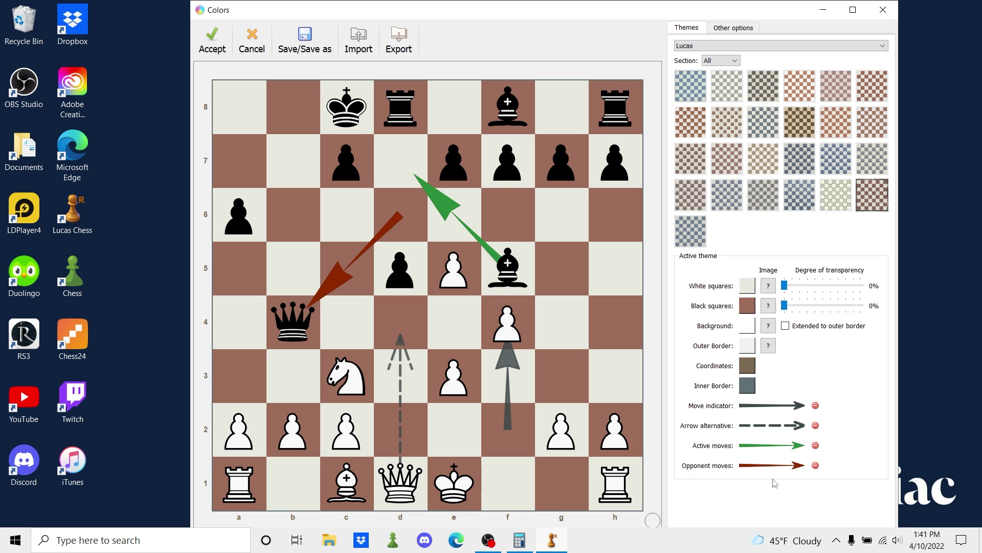
left_click(253, 46)
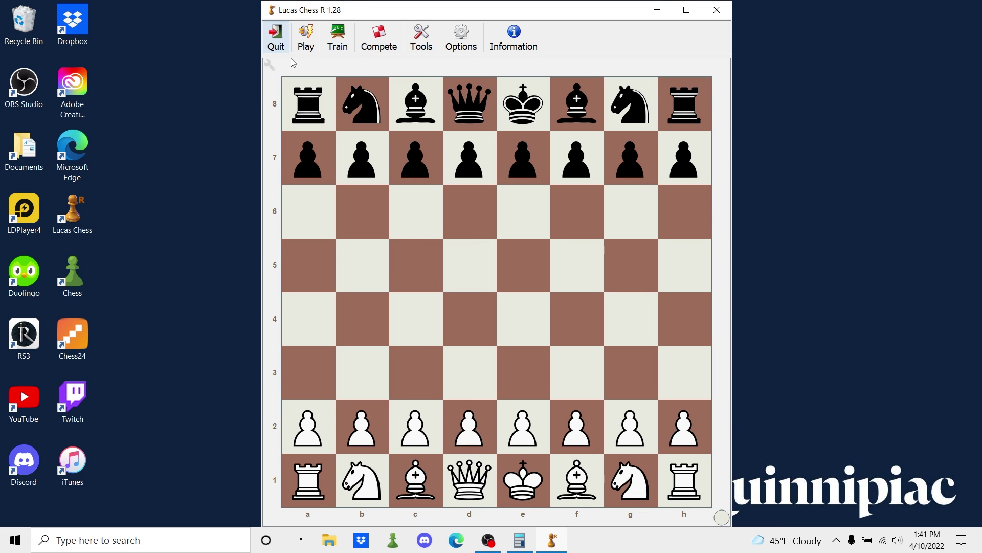
Set the general background color of the windows to bright green #3df058.
left_click(460, 35)
mouse_move(489, 73)
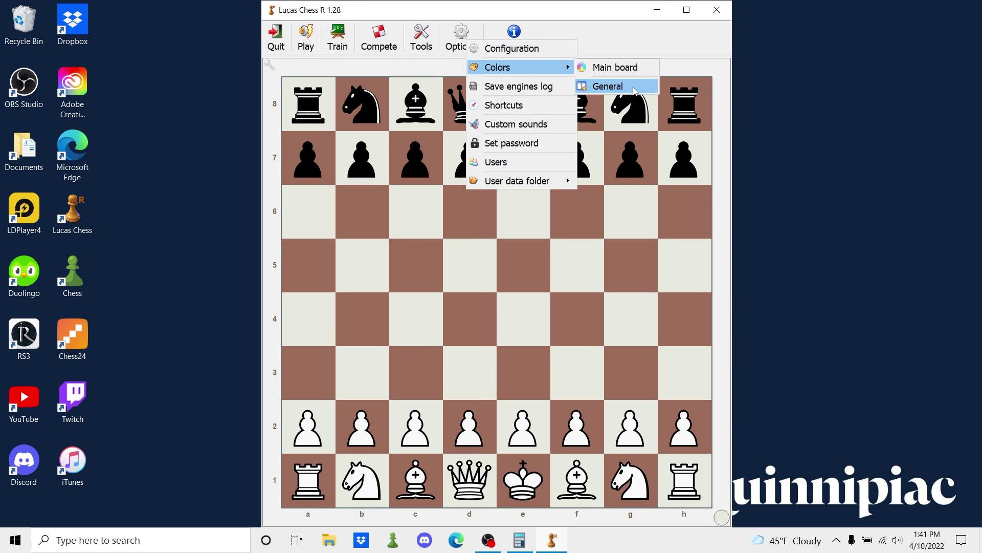
left_click(608, 86)
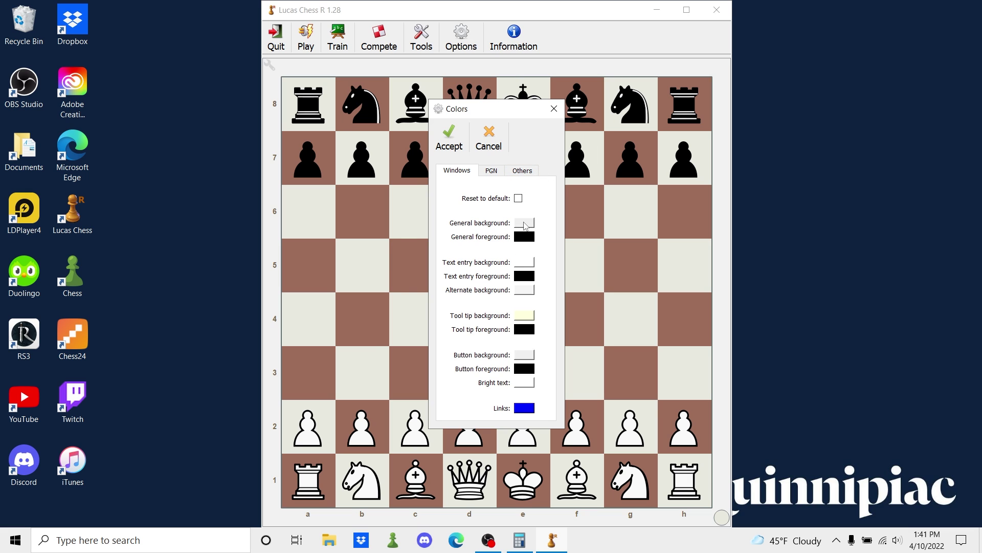
left_click(524, 223)
left_click_drag(565, 197, 562, 196)
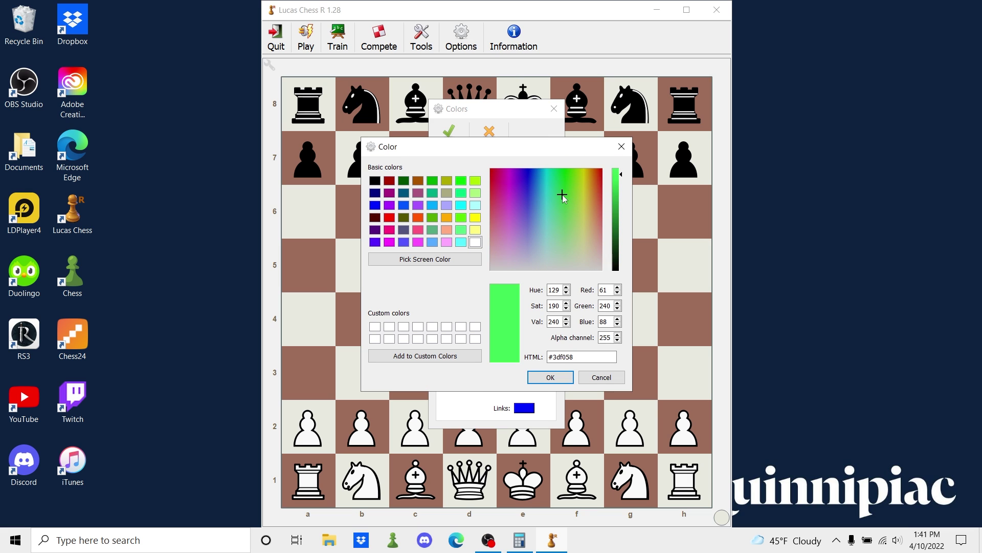
left_click(553, 377)
left_click(451, 135)
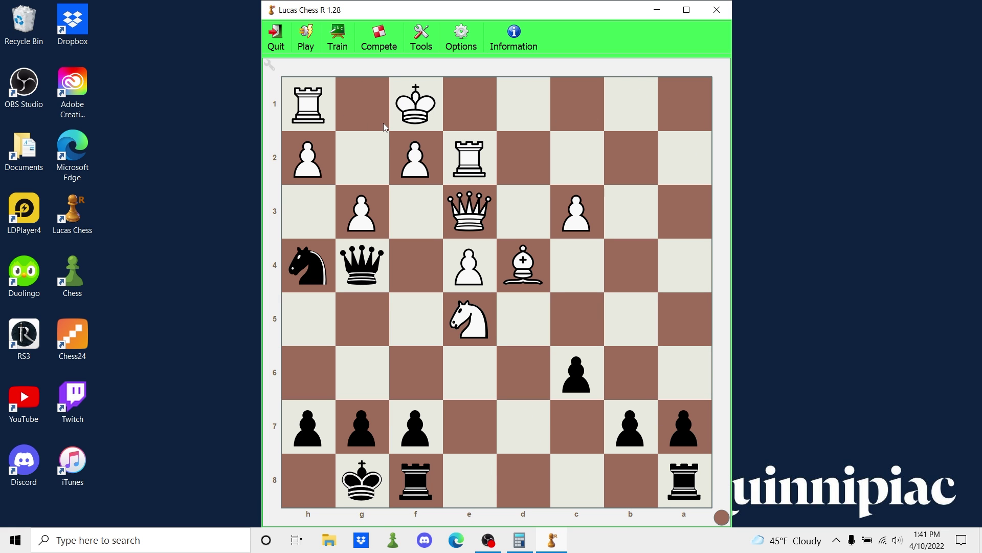
left_click(461, 37)
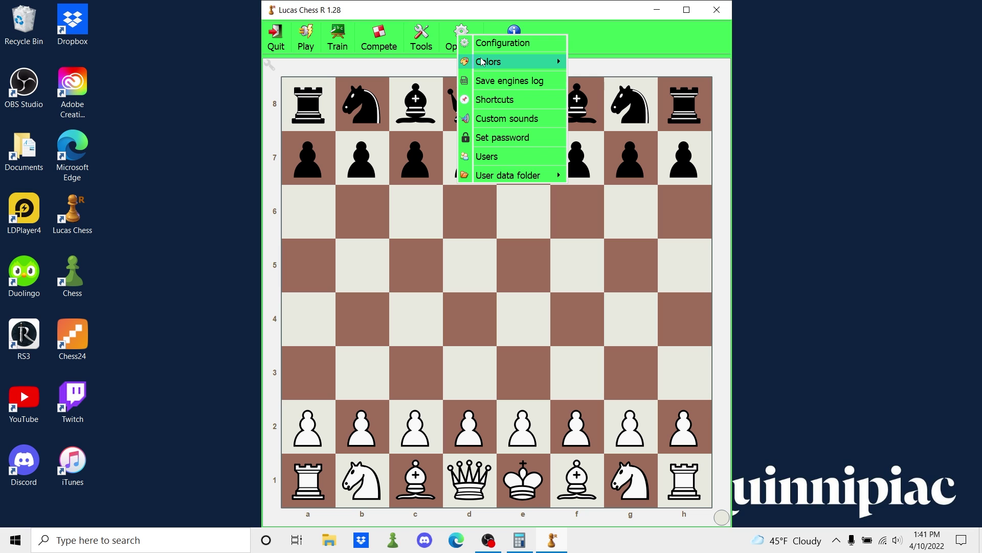
mouse_move(483, 61)
left_click(597, 33)
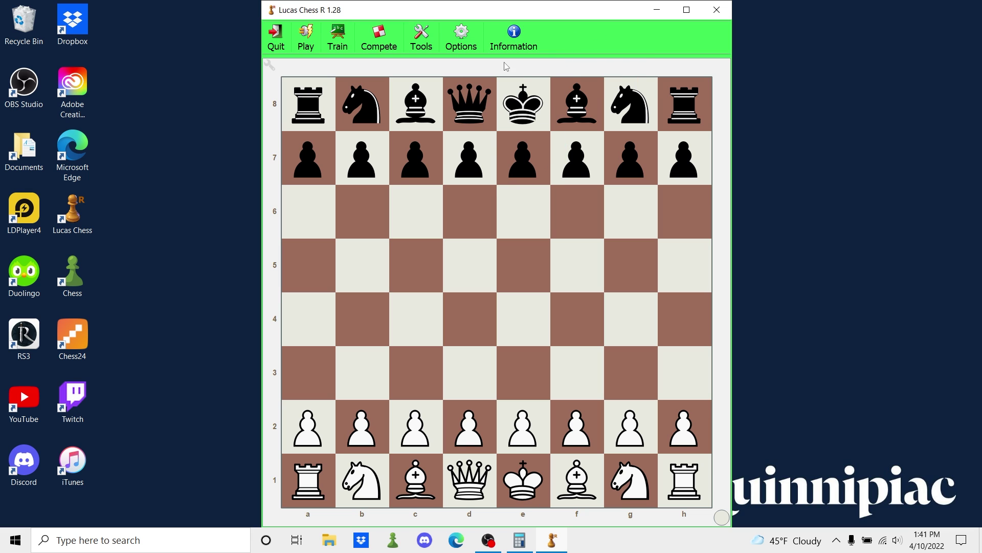
Look at the PGN import options and start creating your own game.
left_click(423, 44)
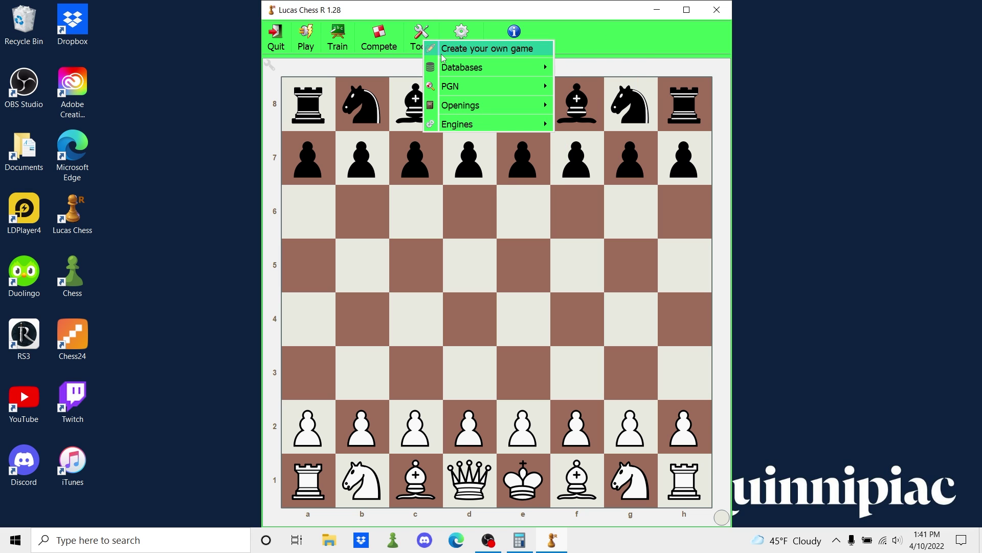
mouse_move(513, 86)
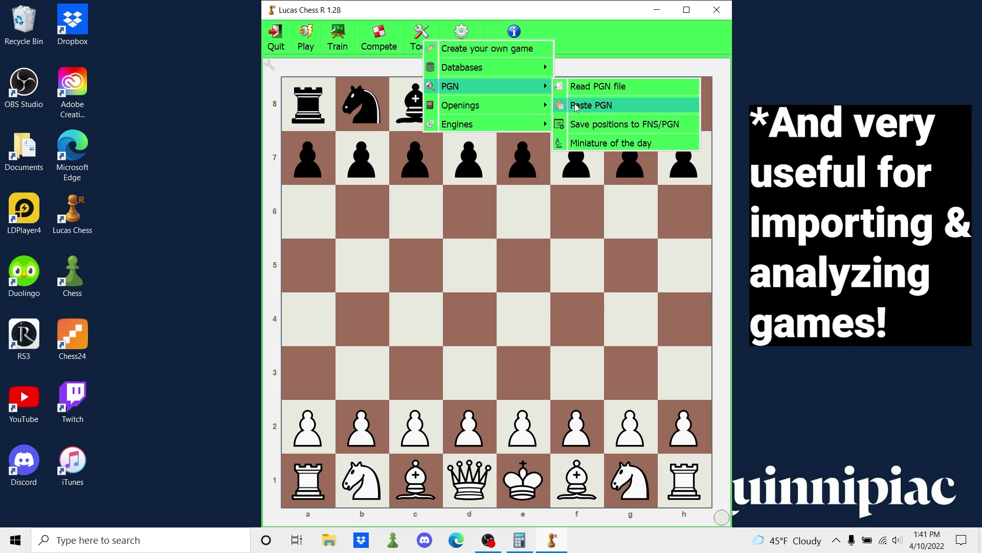
left_click(482, 48)
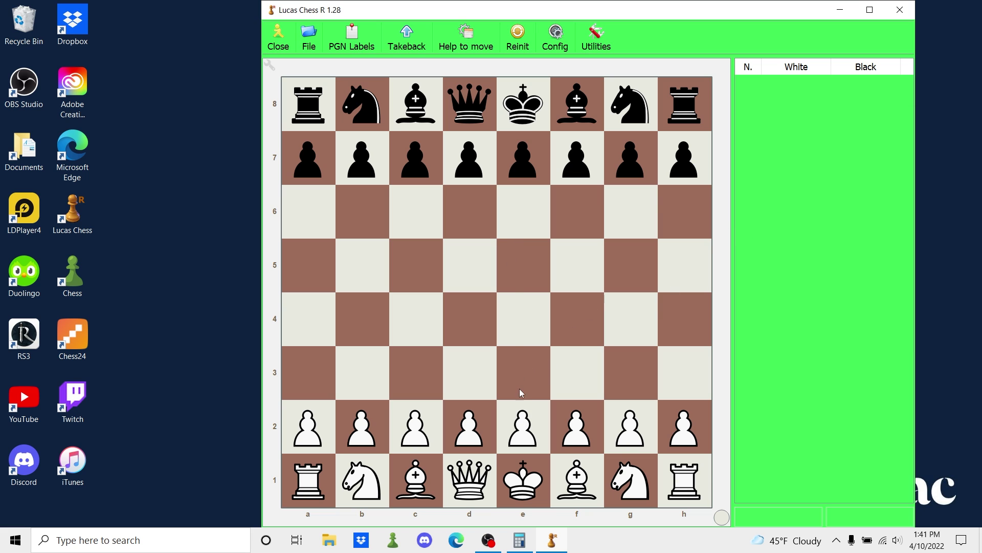
Enter the moves 1.e4 e5 2.Nf3 Nc6 3.d4 exd4 4.Nxd4 and view the analysis of White's fourth move.
left_click_drag(518, 428, 523, 320)
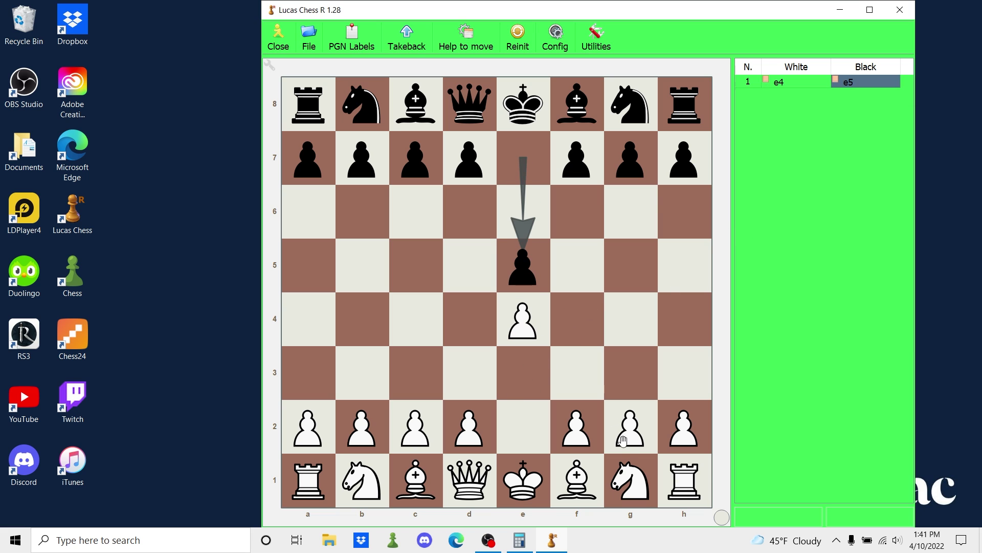
left_click_drag(632, 481, 576, 374)
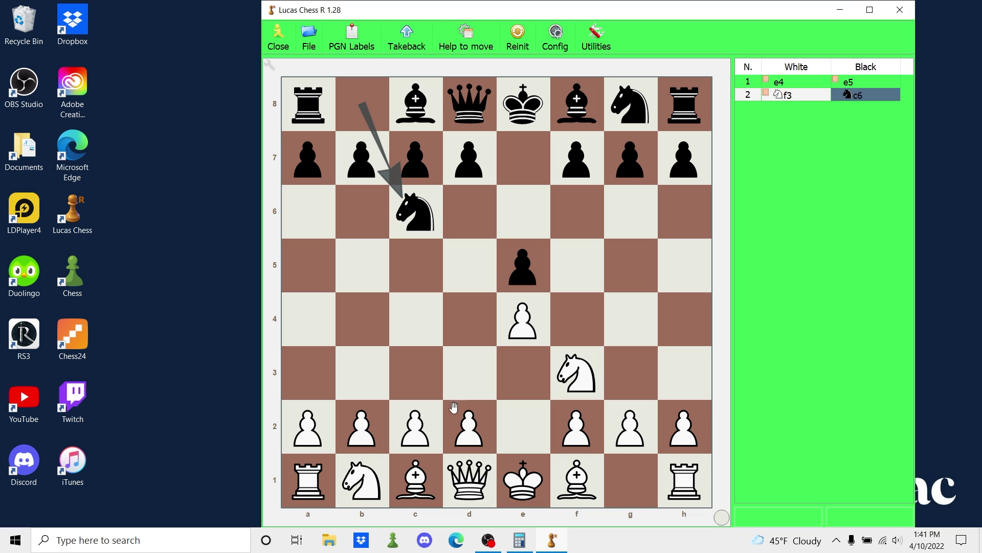
left_click_drag(471, 424, 469, 320)
left_click_drag(573, 372, 470, 319)
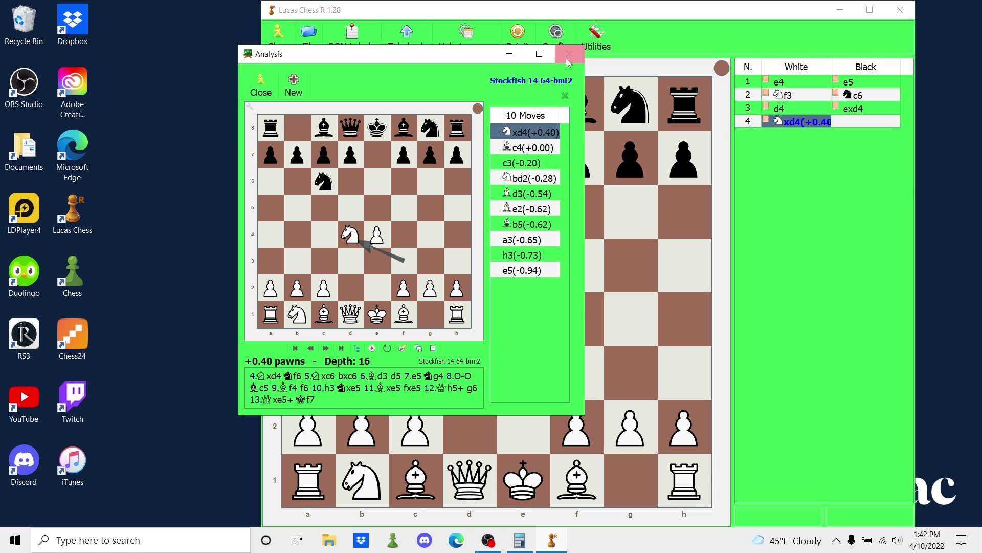
left_click(571, 55)
Start playing the current position as Black against Stockfish 14.1, keeping the existing thinking limits.
left_click(558, 33)
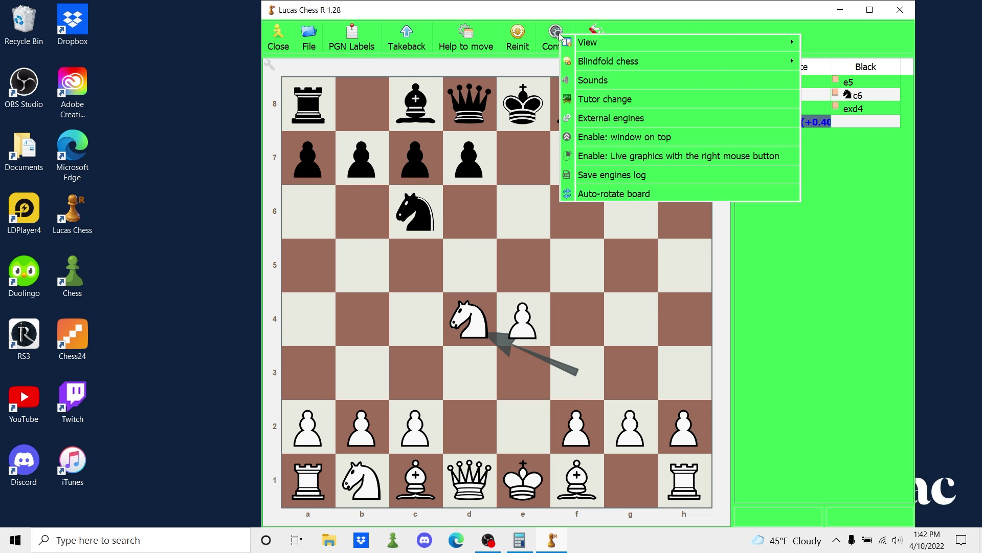
left_click(593, 34)
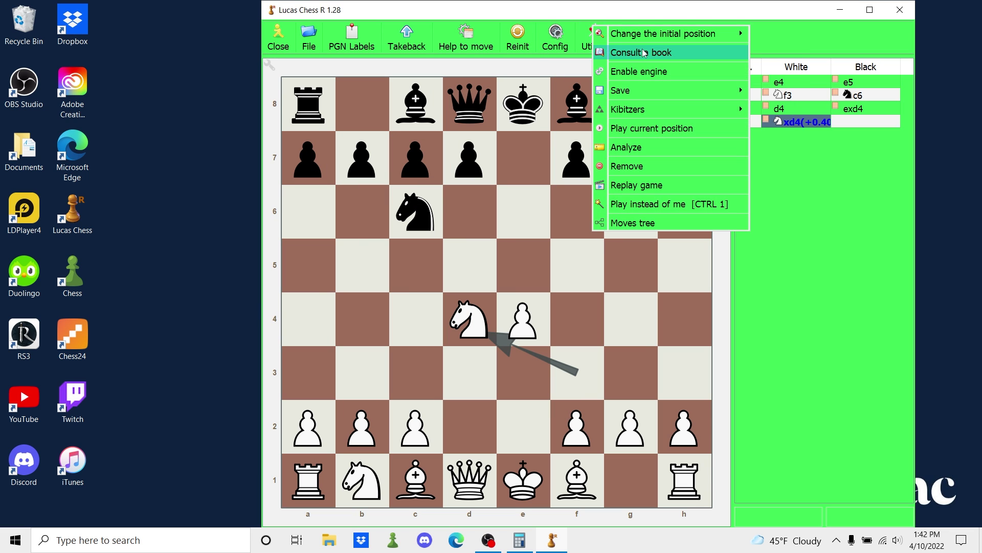
left_click(643, 129)
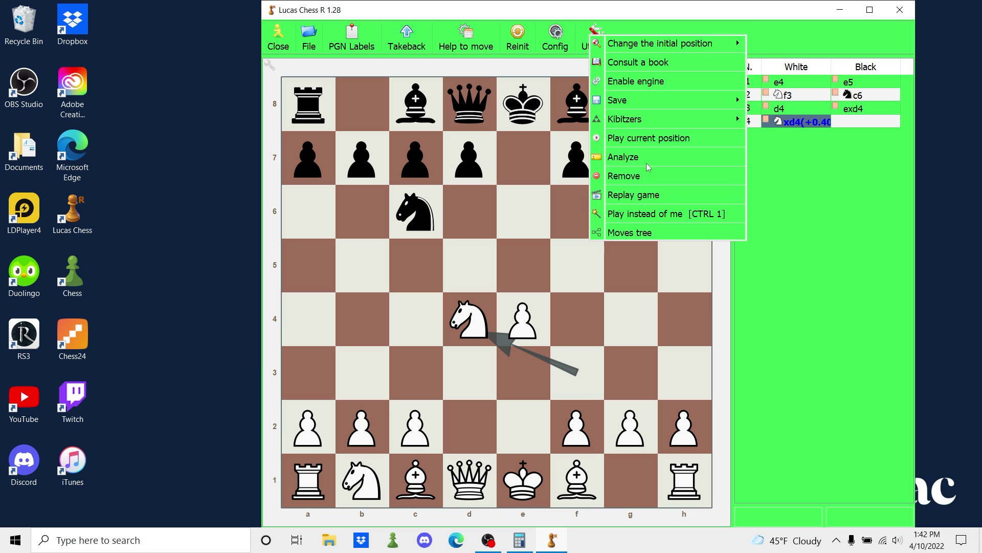
left_click(649, 139)
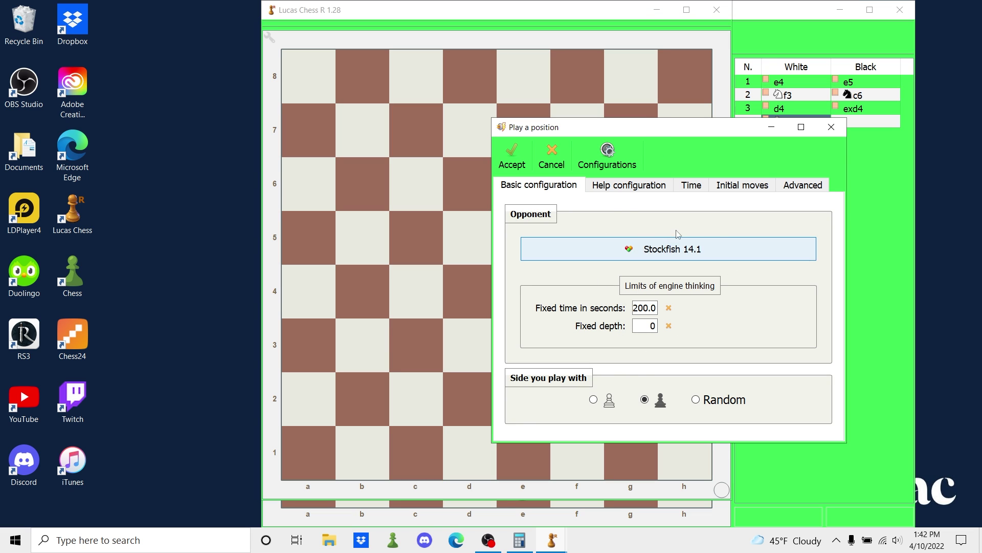
left_click(514, 157)
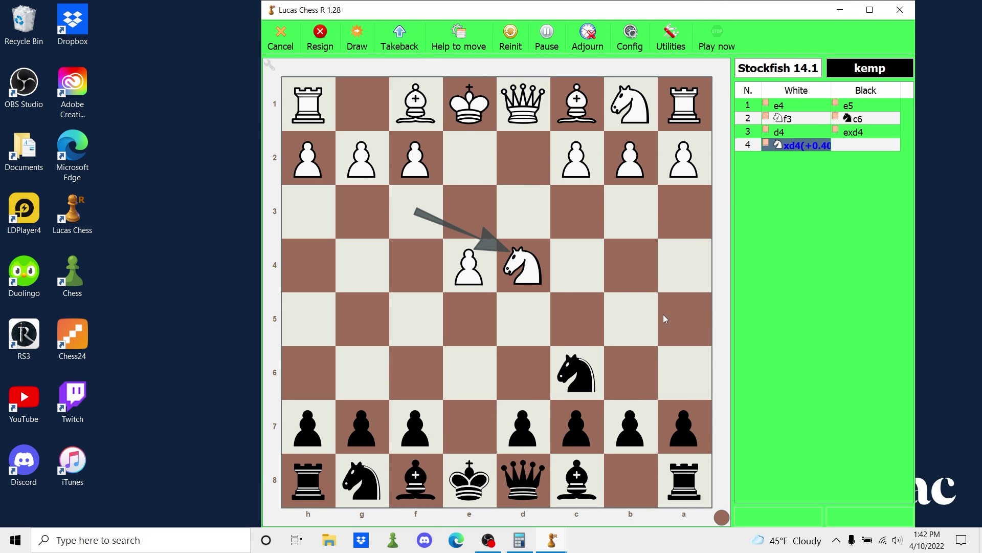